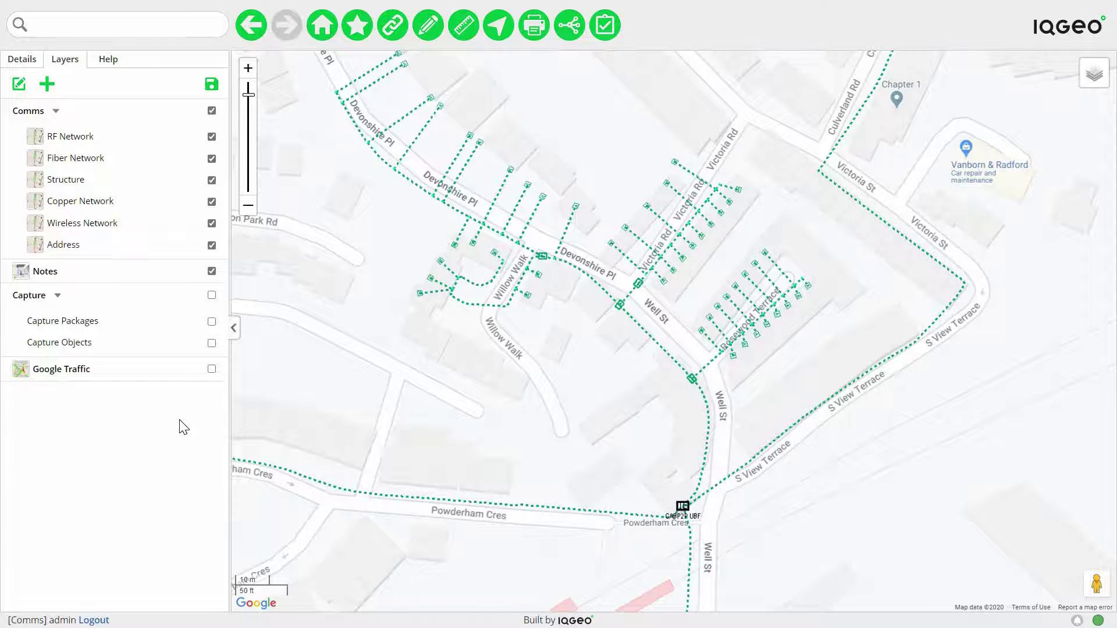
- Display the Capture Packages and Capture Objects layers on the map and hide them again
{"action": "left_click", "coordinate": [1092, 76]}
{"action": "left_click", "coordinate": [212, 322]}
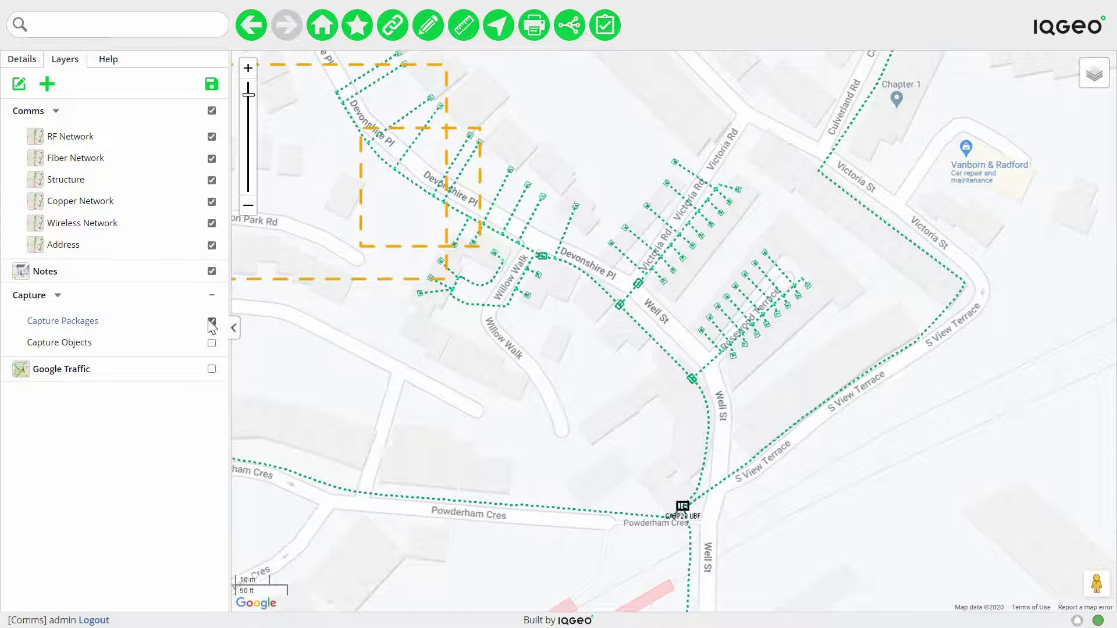
{"action": "left_click", "coordinate": [212, 322]}
{"action": "left_click", "coordinate": [212, 322]}
{"action": "left_click", "coordinate": [212, 344]}
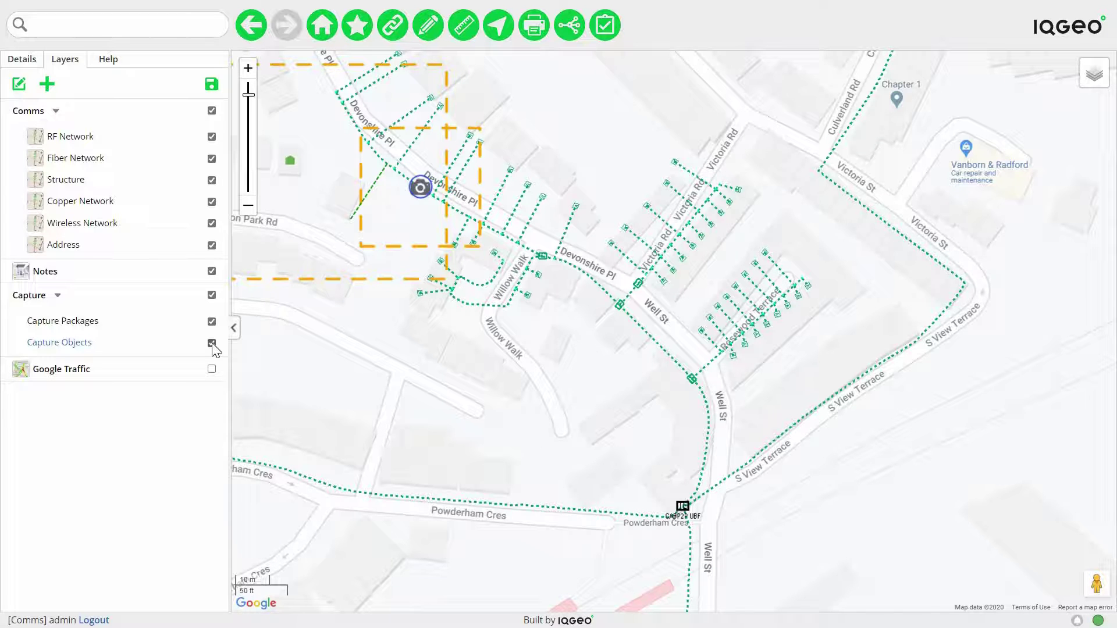
{"action": "left_click", "coordinate": [212, 343]}
{"action": "left_click", "coordinate": [212, 322]}
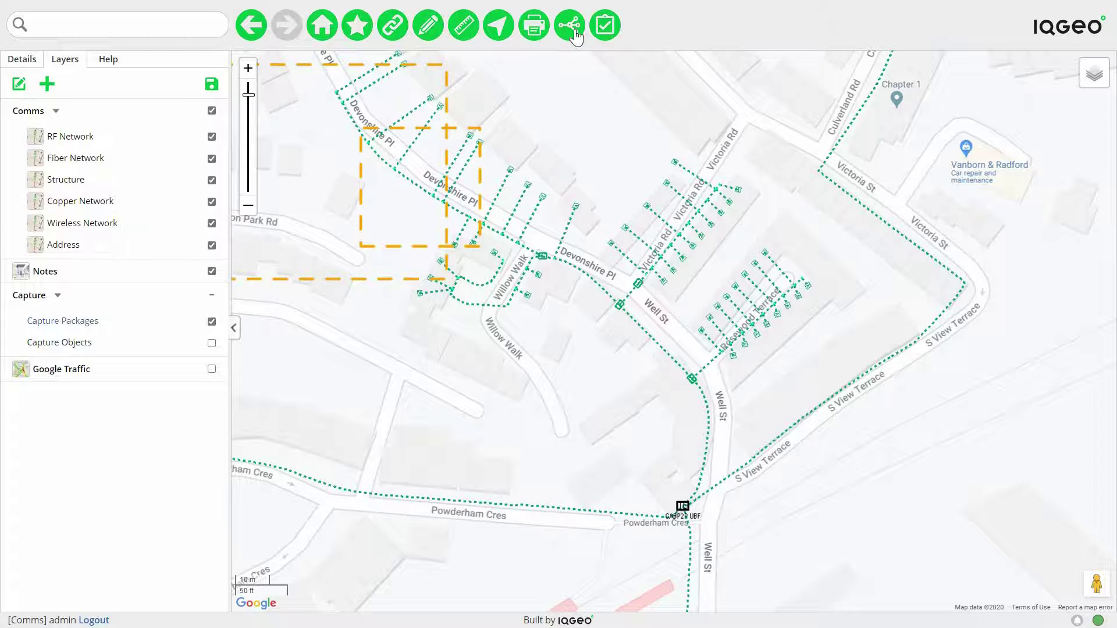
- Start a Pre-construction Walkout capture and show the palette of outside plant objects
{"action": "left_click", "coordinate": [430, 25]}
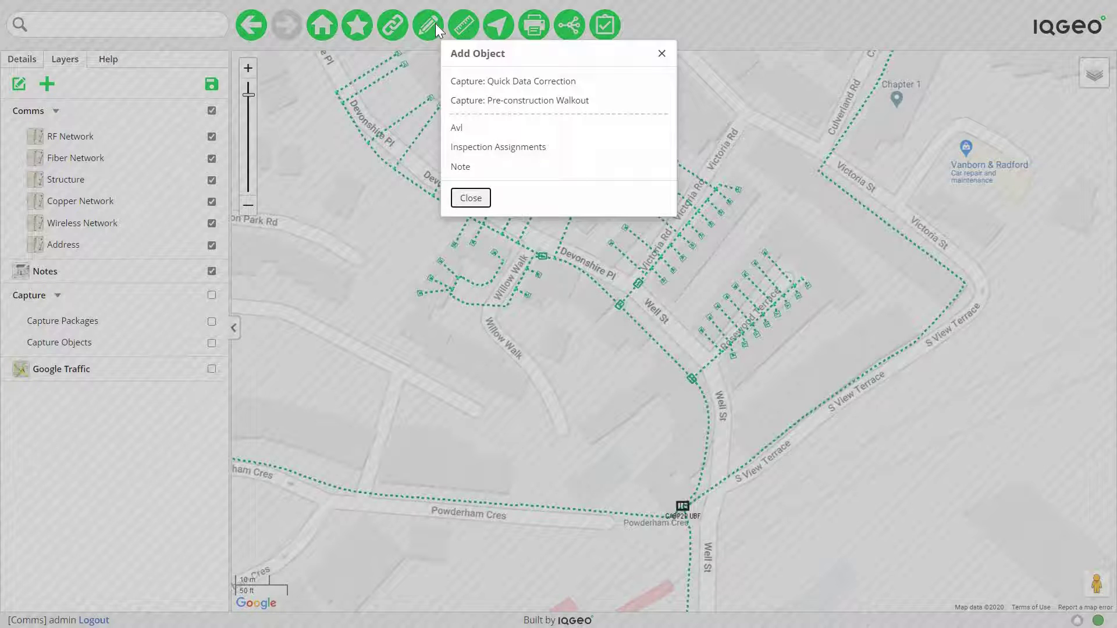
{"action": "left_click", "coordinate": [484, 100]}
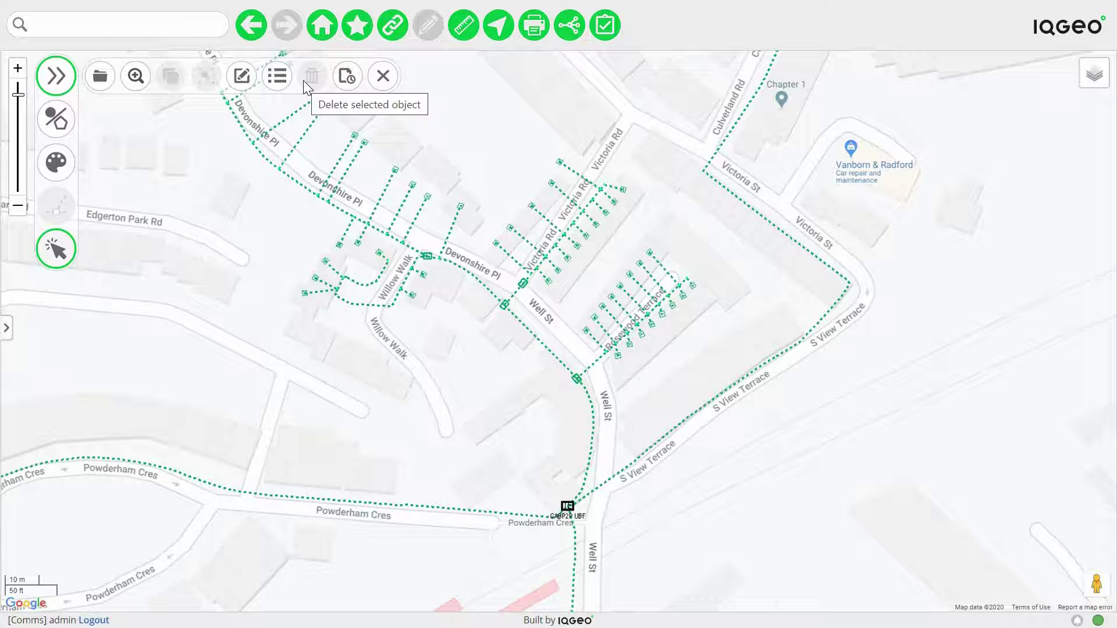
{"action": "left_click", "coordinate": [59, 78]}
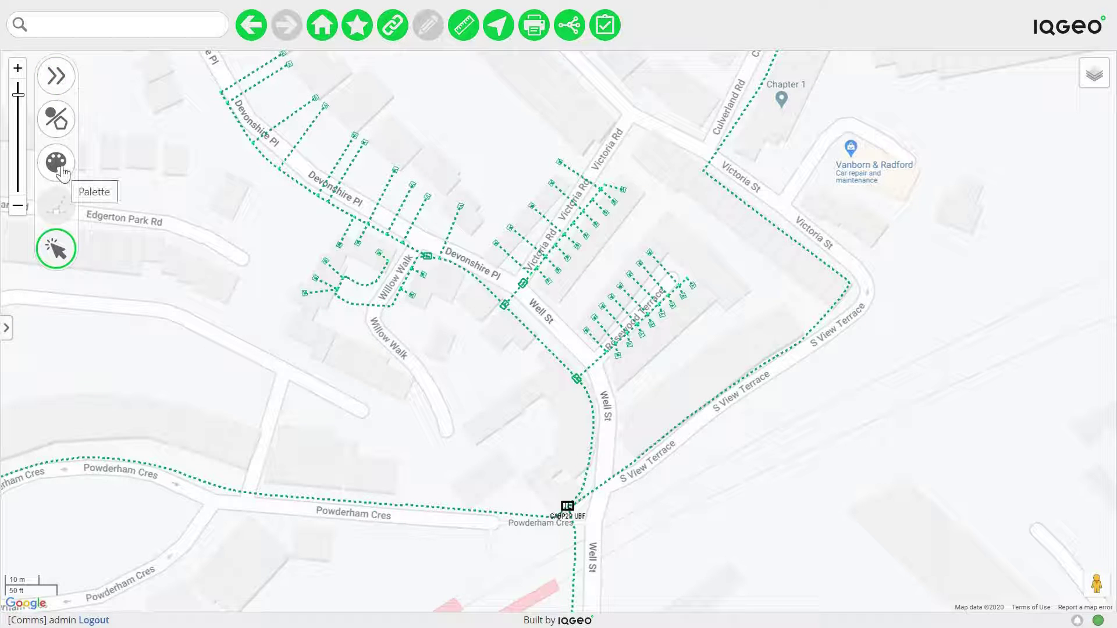
{"action": "left_click", "coordinate": [57, 162]}
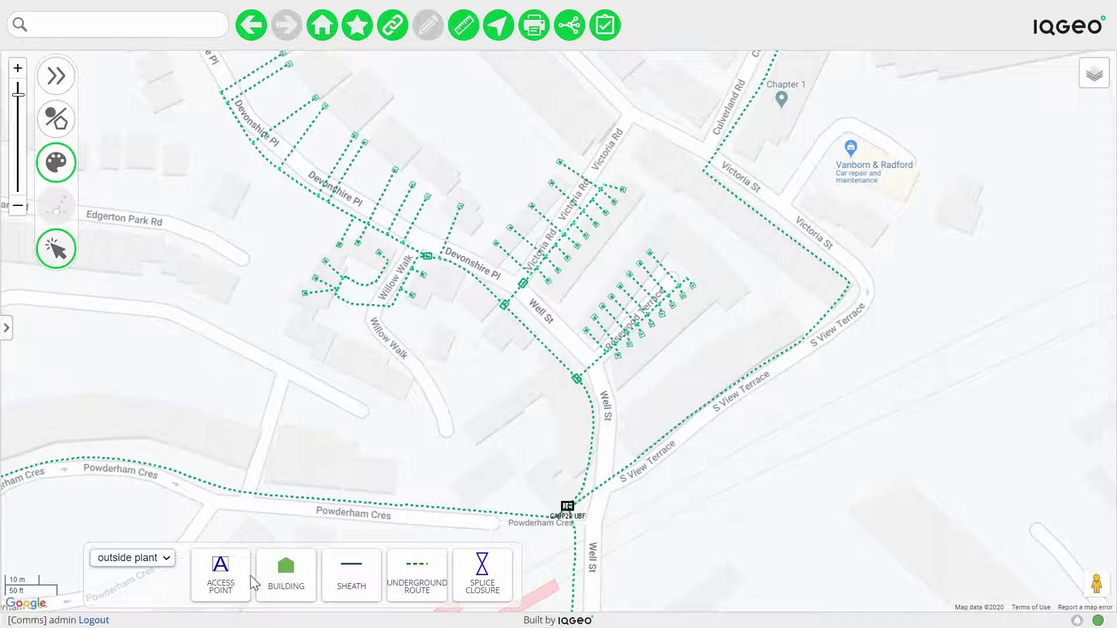
- Place an access point with specification ap-001 on the building between Willow Walk and Well St, and save it as Work Done
{"action": "left_click", "coordinate": [221, 582]}
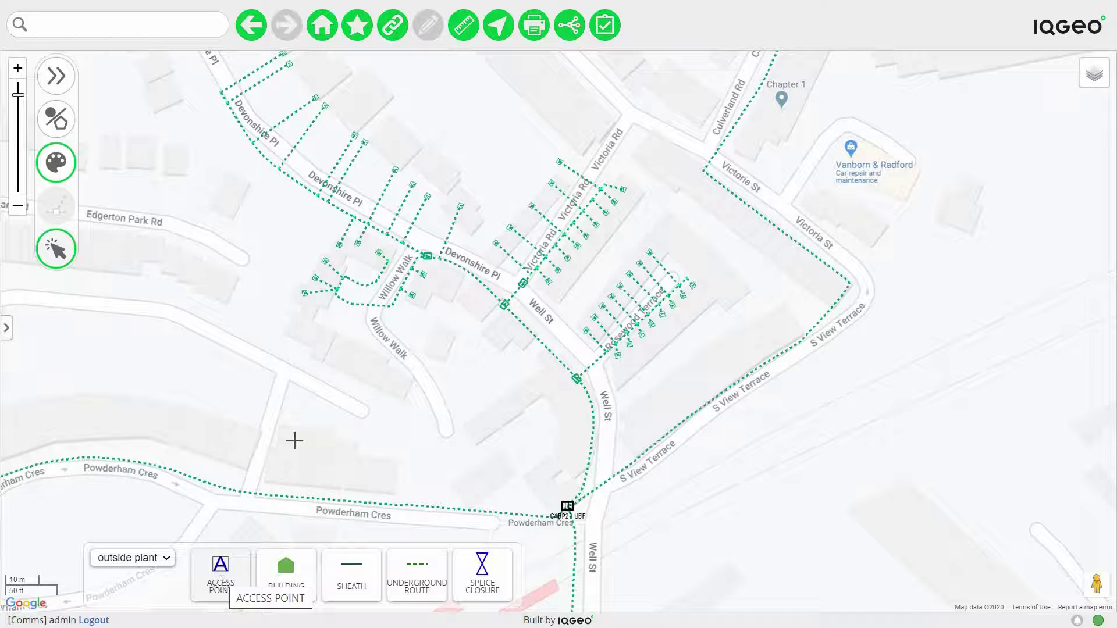
{"action": "left_click", "coordinate": [453, 331]}
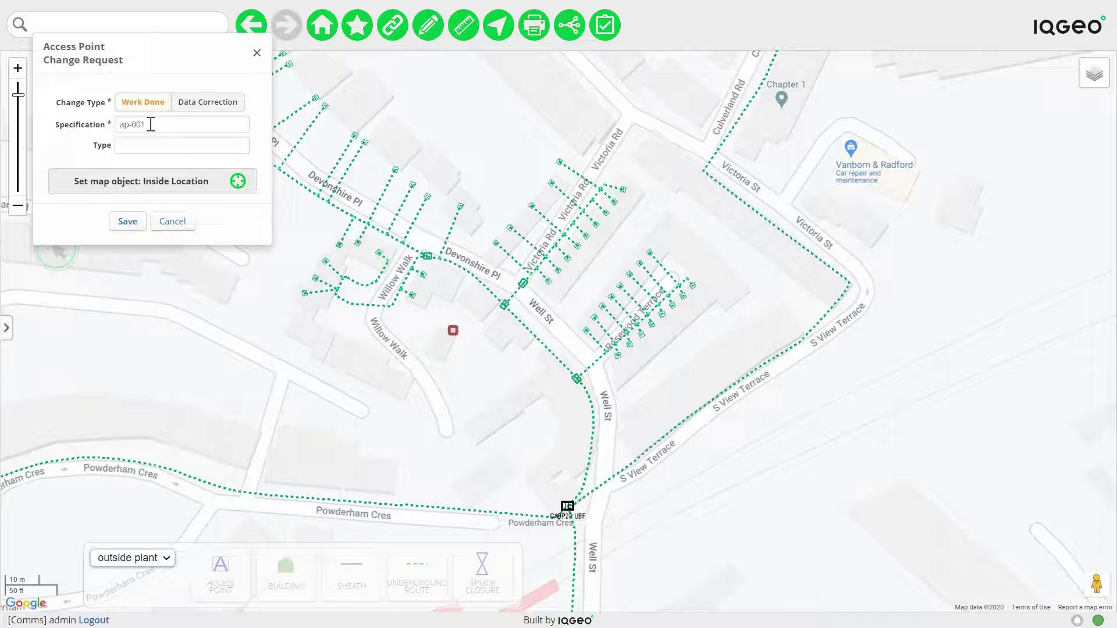
{"action": "left_click", "coordinate": [120, 220]}
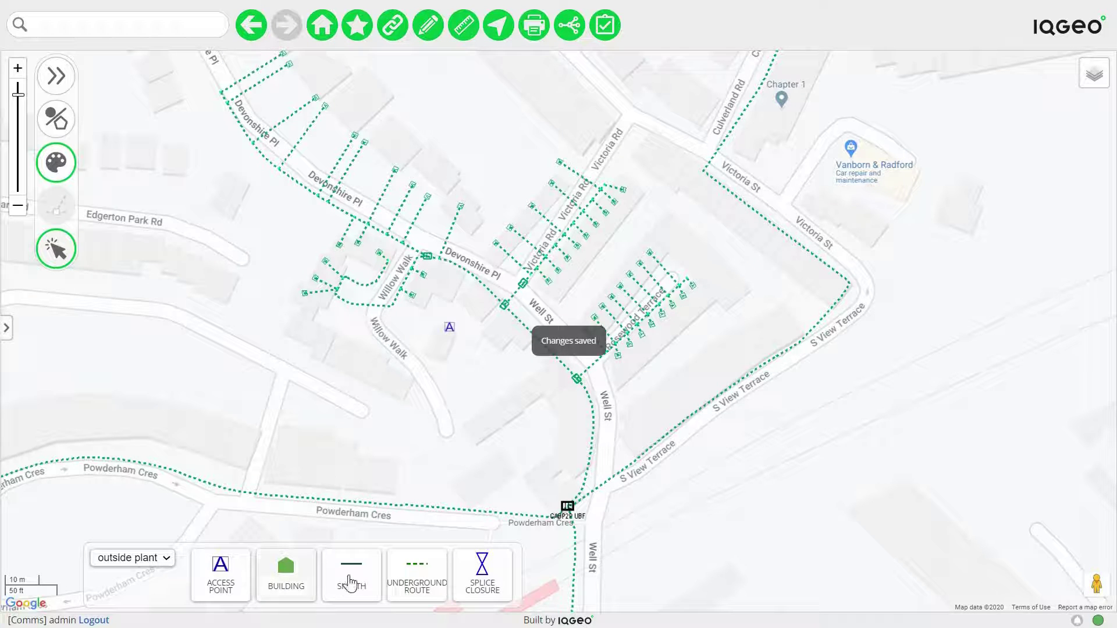
- Draw a Trench underground route with one bend from the new access point to the existing route on Devonshire Pl, and save it
{"action": "left_click", "coordinate": [410, 584]}
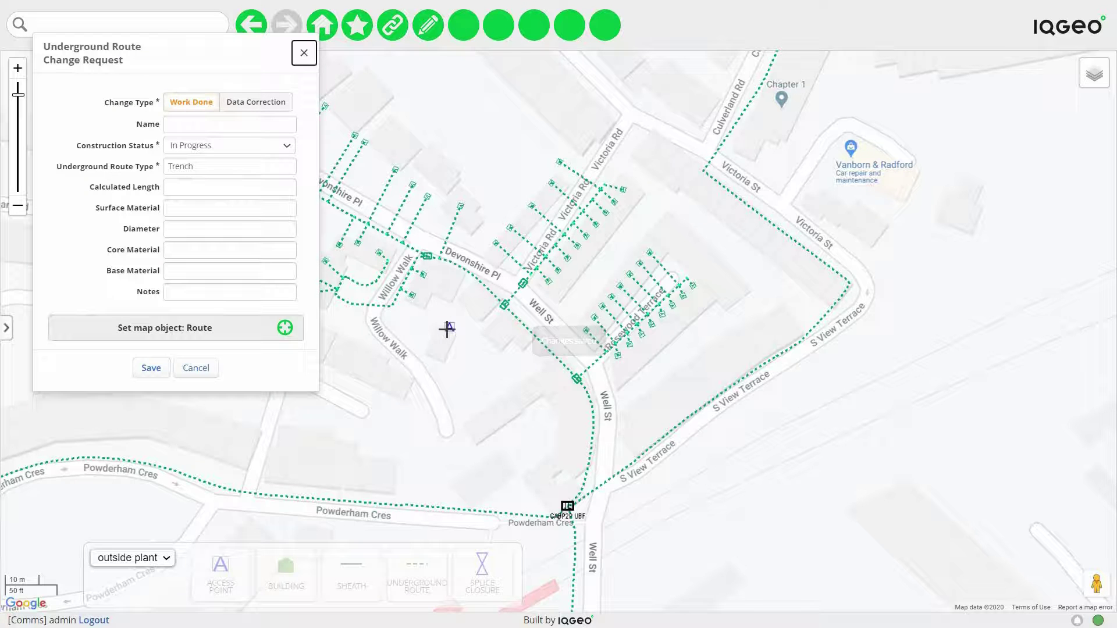
{"action": "left_click", "coordinate": [456, 302]}
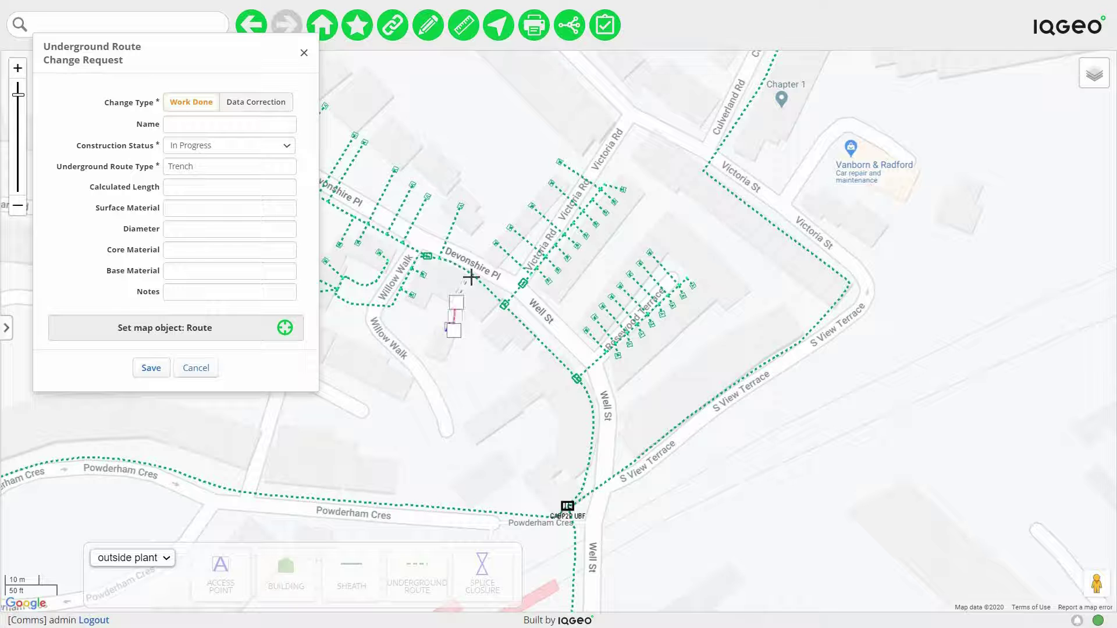
{"action": "double_click", "coordinate": [472, 276]}
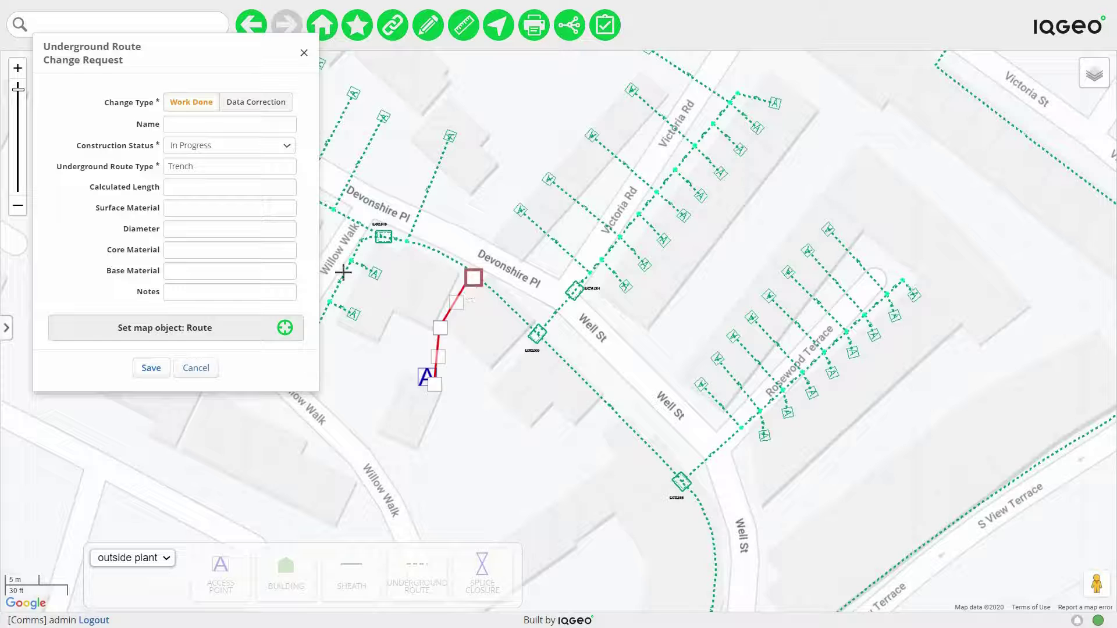
{"action": "left_click", "coordinate": [163, 368]}
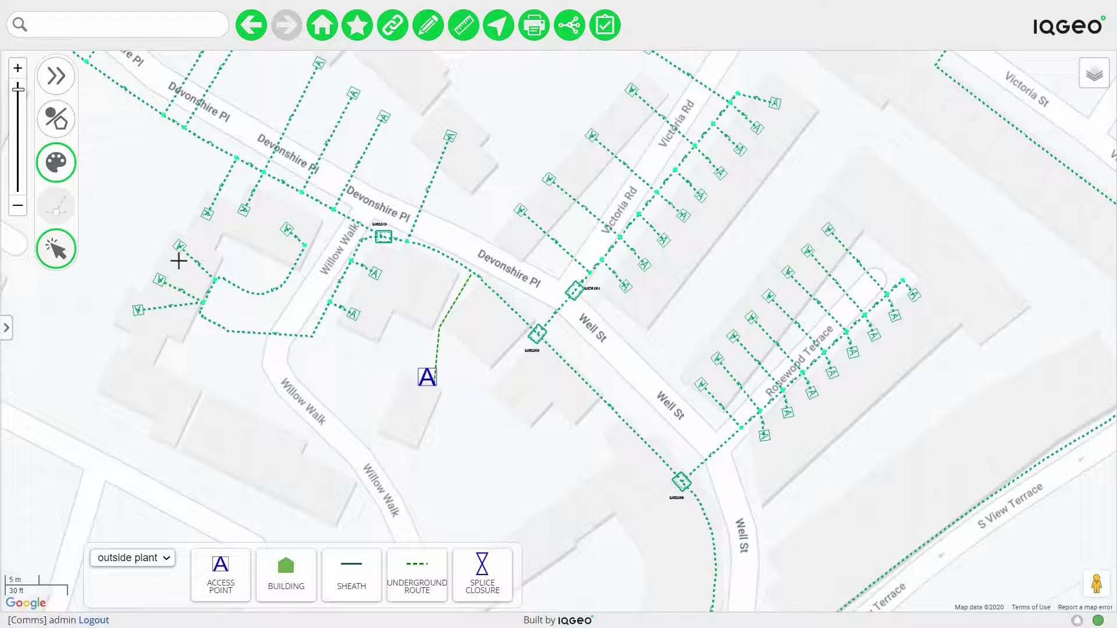
- Place a text box near the new access point, add a leader line and move the box below the route
{"action": "left_click", "coordinate": [57, 119]}
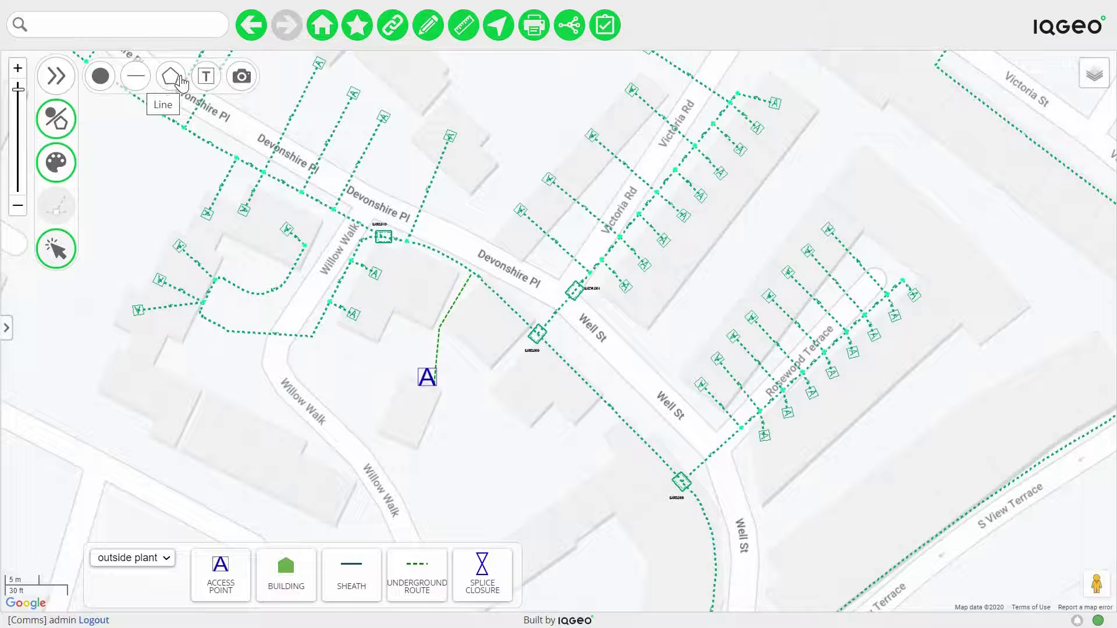
{"action": "left_click", "coordinate": [206, 76]}
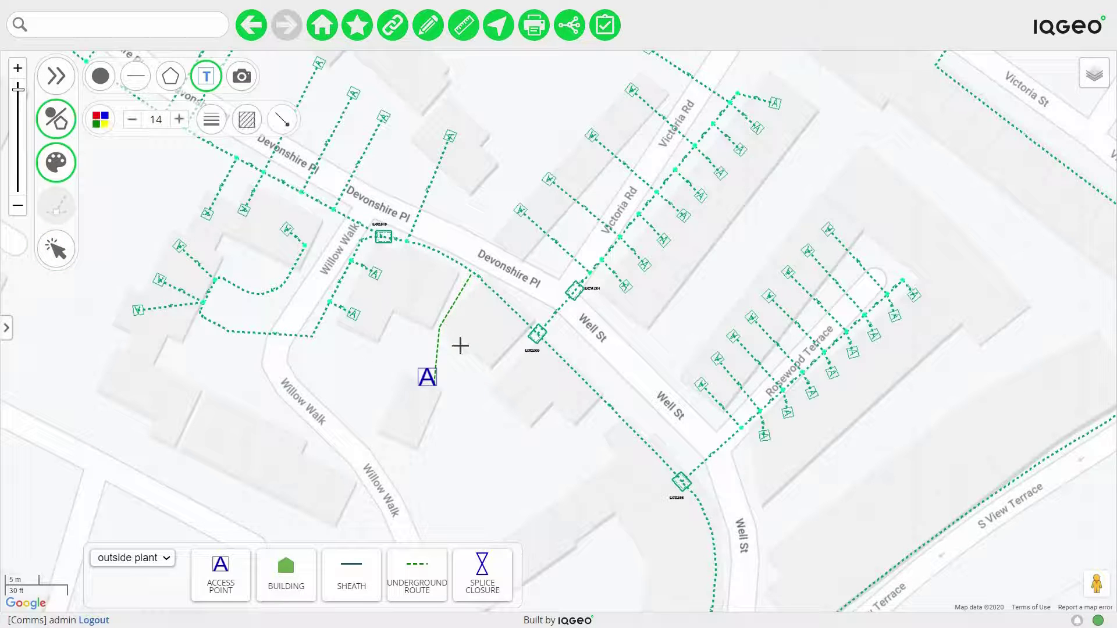
{"action": "left_click", "coordinate": [448, 378]}
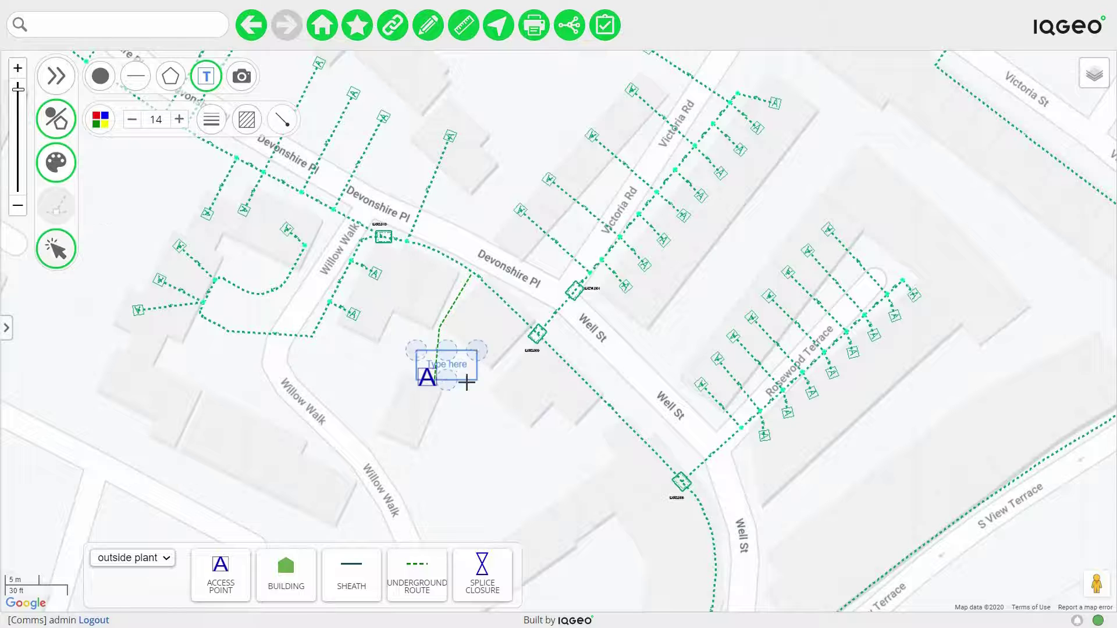
{"action": "left_click", "coordinate": [281, 123]}
{"action": "left_click_drag", "start_coordinate": [467, 393], "coordinate": [493, 448]}
- Enter "Tenching" as the callout's text and adjust the leader's end beside the underground route
{"action": "left_click", "coordinate": [445, 409]}
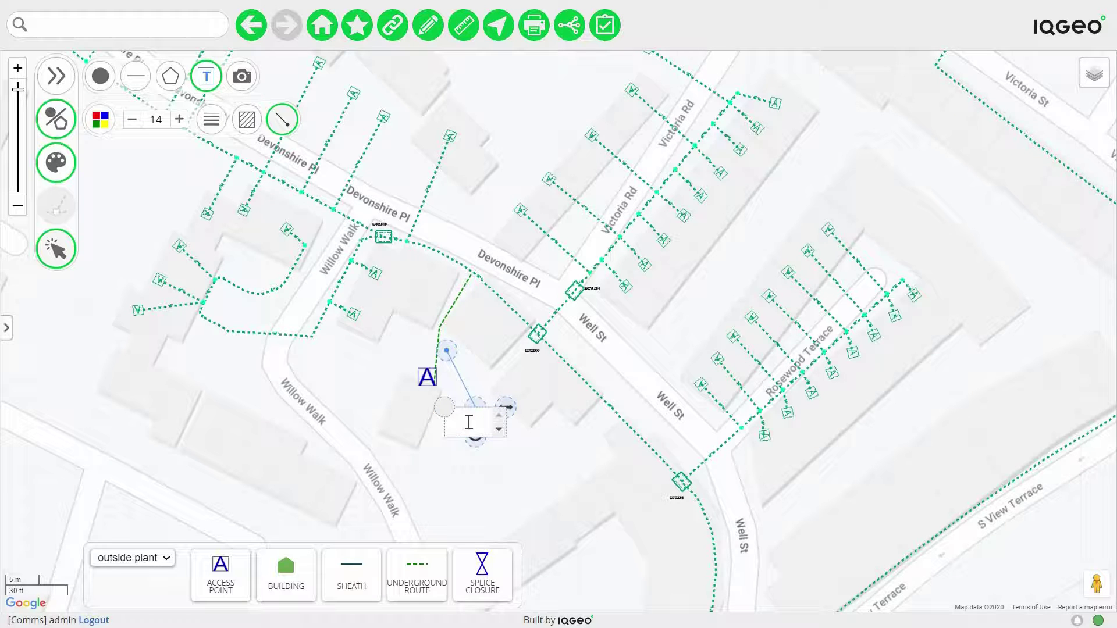
{"action": "type", "text": "e"}
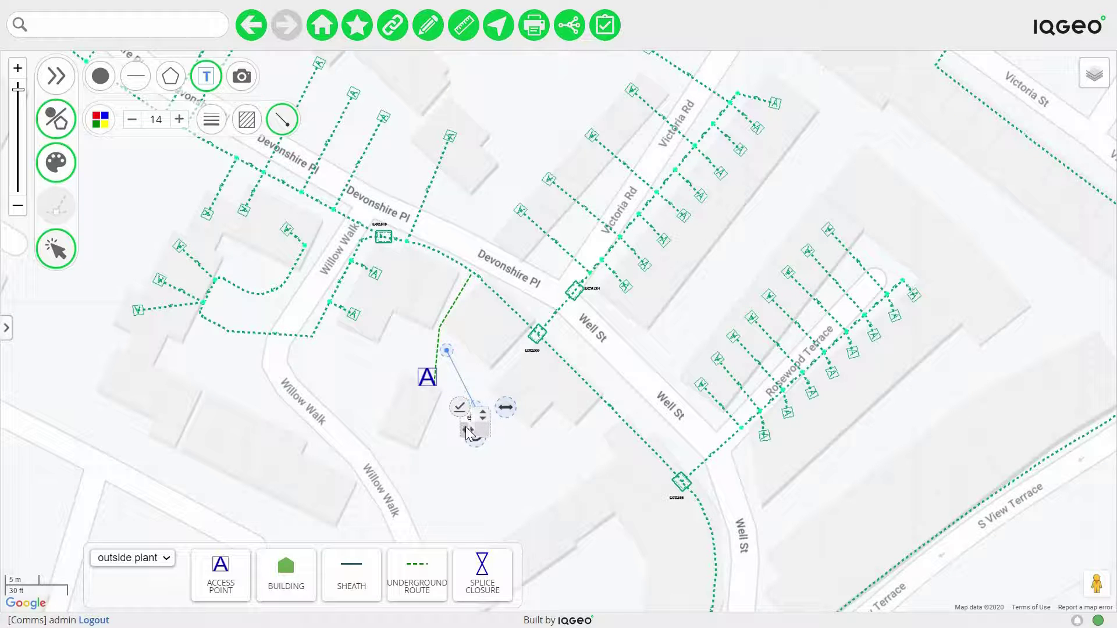
{"action": "type", "text": "a"}
{"action": "type", "text": "nching"}
{"action": "left_click", "coordinate": [445, 410]}
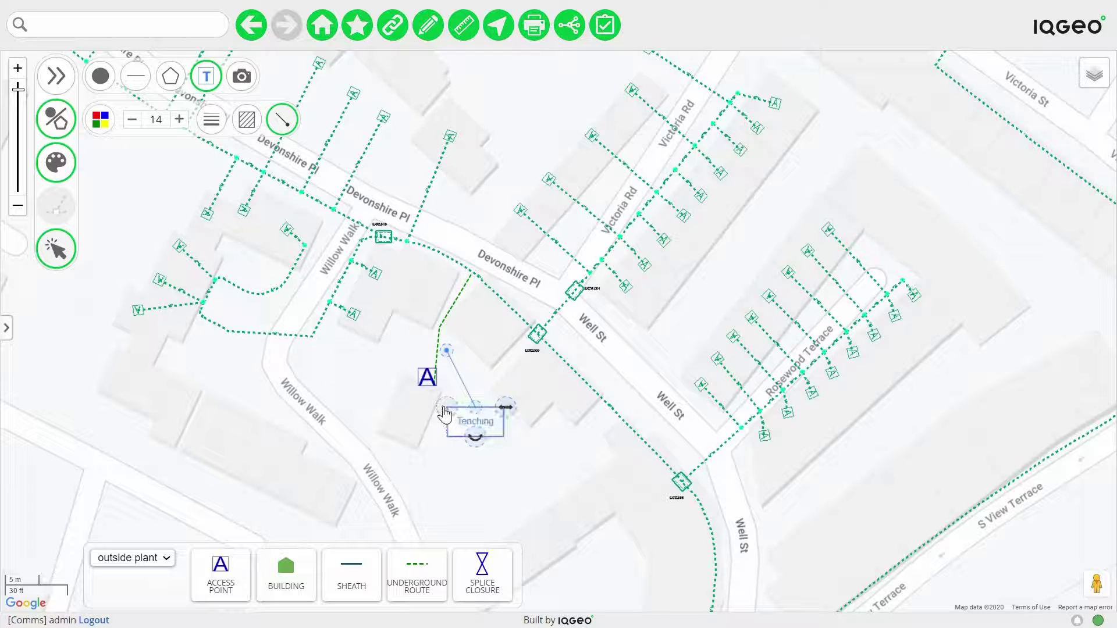
{"action": "left_click_drag", "start_coordinate": [446, 350], "coordinate": [447, 353]}
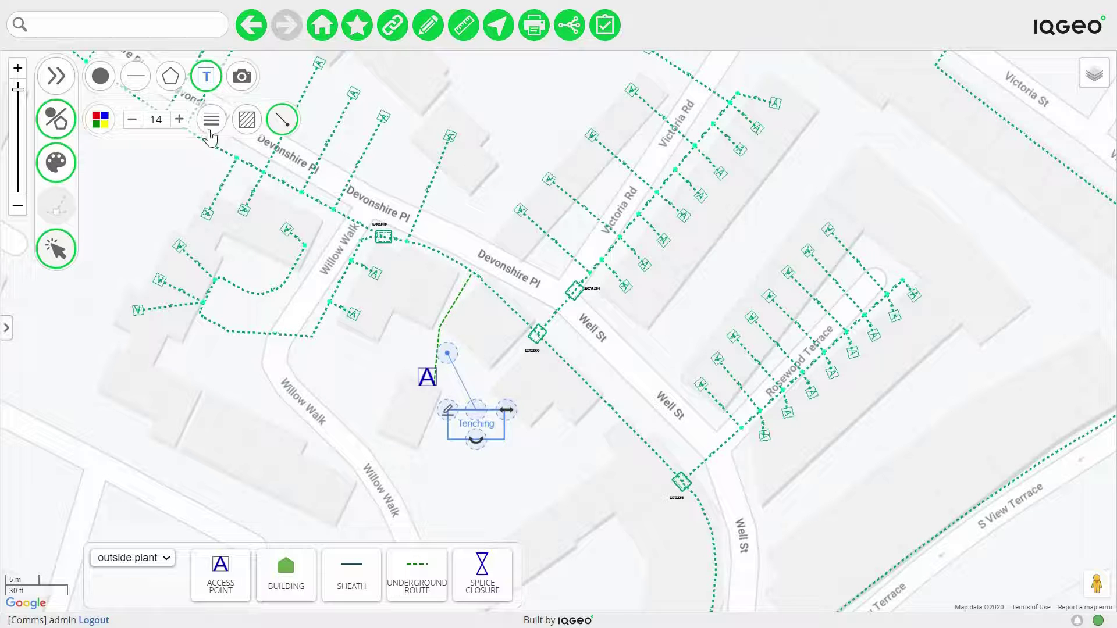
- Draw a red line with an arrowhead at its end, pointing at the new underground route from the Willow Walk side
{"action": "left_click", "coordinate": [140, 84]}
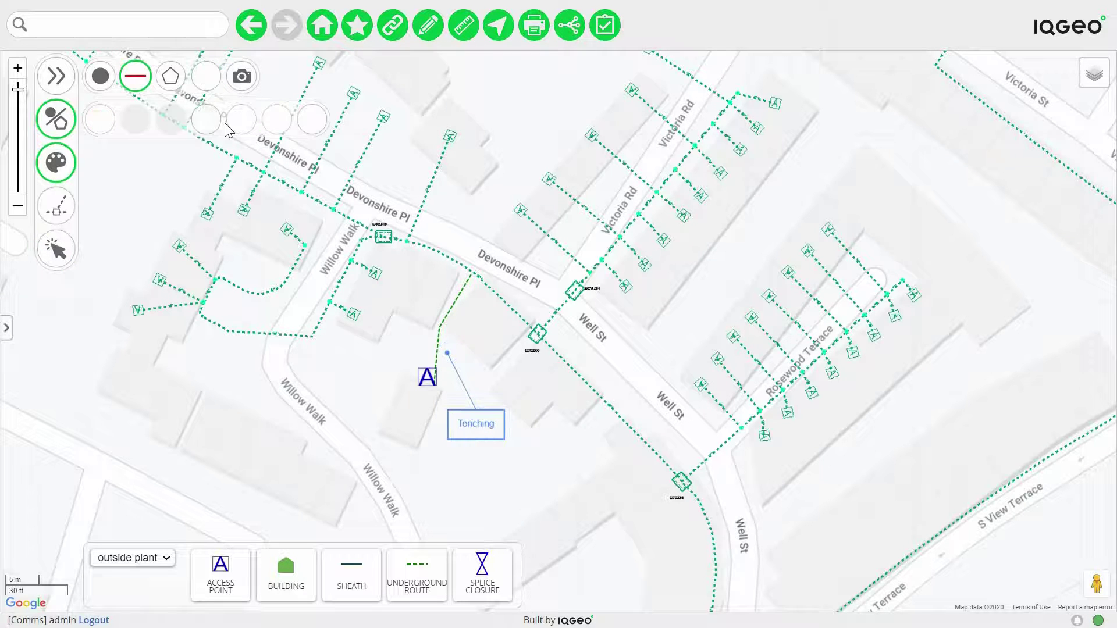
{"action": "left_click", "coordinate": [206, 119]}
{"action": "left_click", "coordinate": [200, 187]}
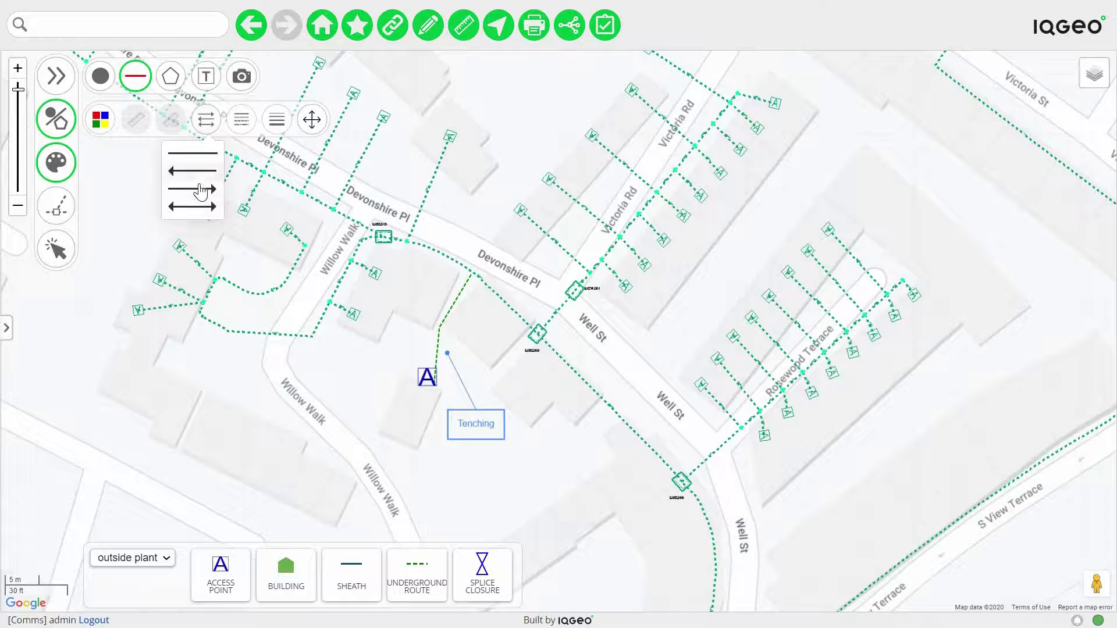
{"action": "left_click", "coordinate": [361, 370]}
{"action": "double_click", "coordinate": [428, 351]}
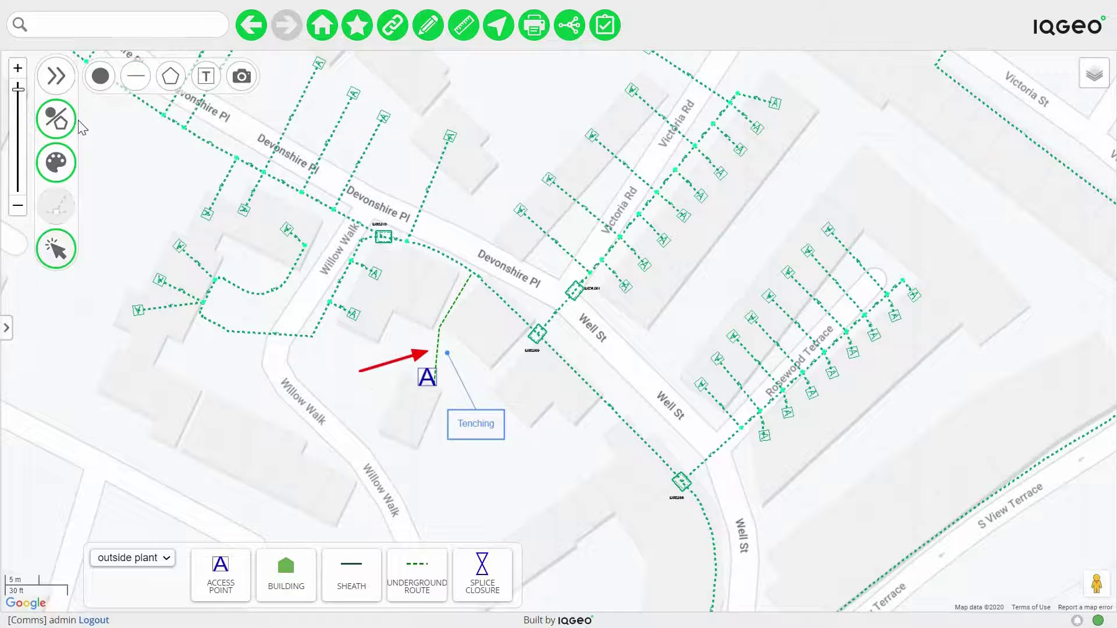
- Add the photo Inside Building.jpg to the map beside the new access point
{"action": "left_click", "coordinate": [247, 78]}
{"action": "left_click", "coordinate": [387, 376]}
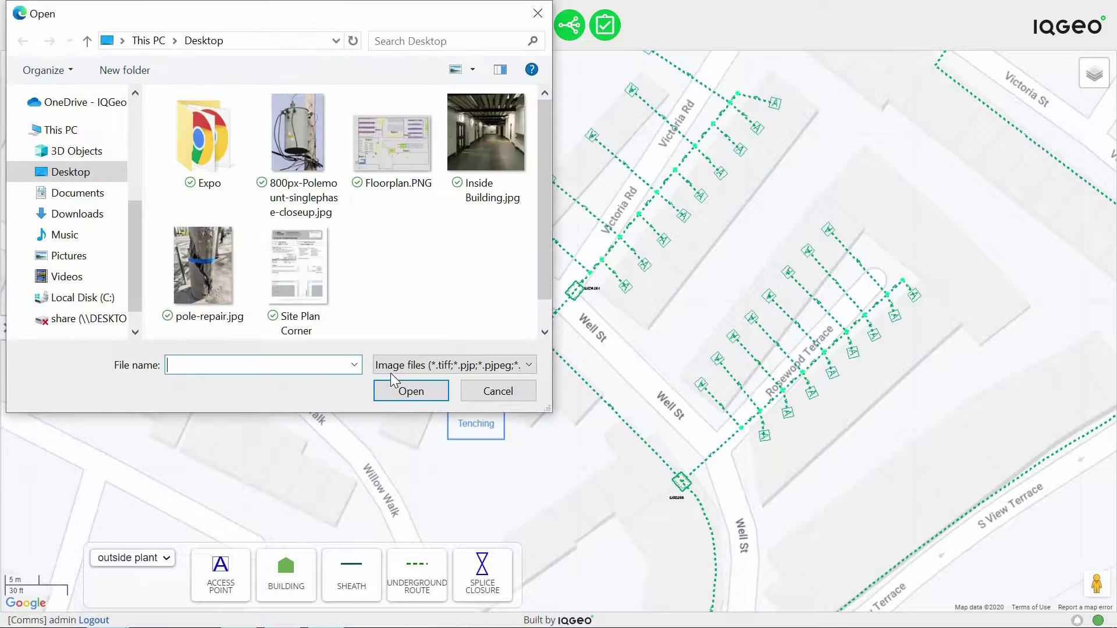
{"action": "double_click", "coordinate": [475, 141]}
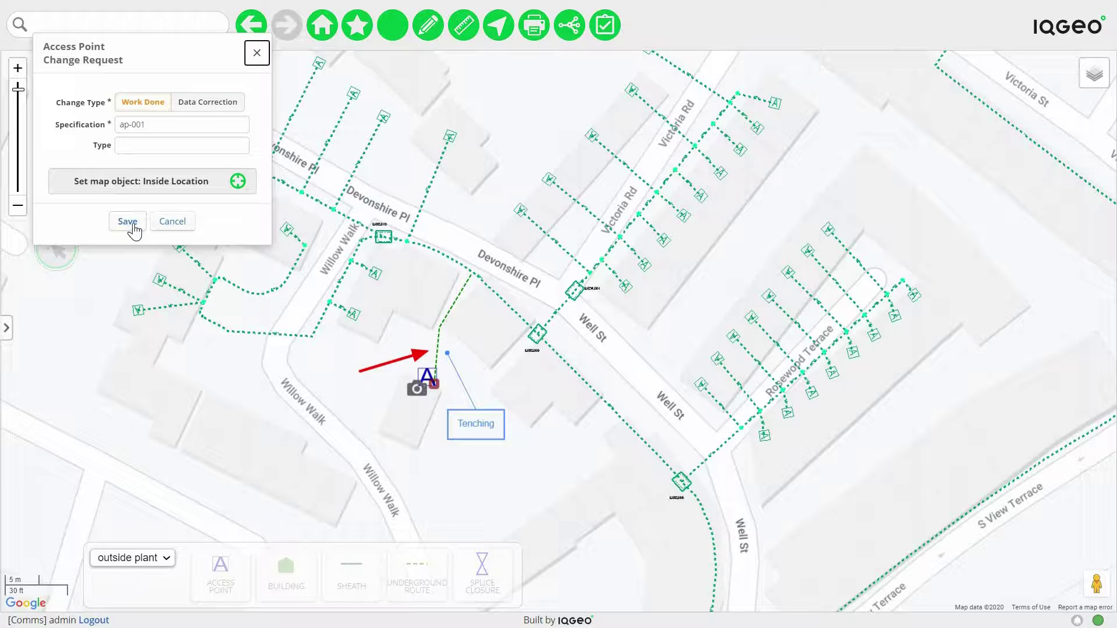
{"action": "left_click", "coordinate": [176, 221]}
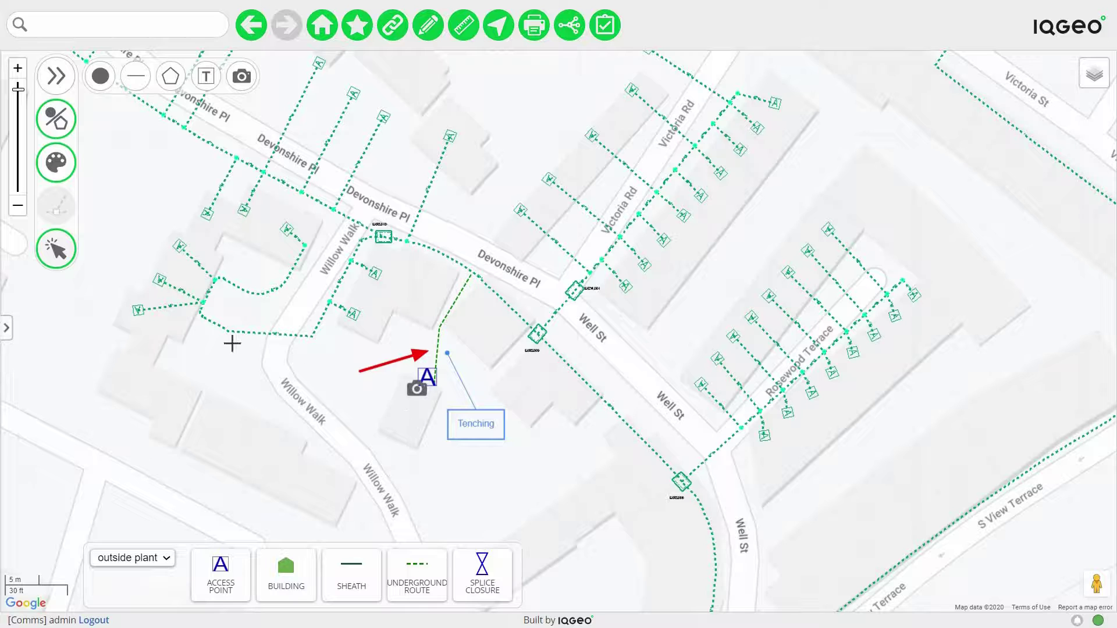
- Put away the markup tools and list the objects contained in the current capture
{"action": "left_click", "coordinate": [56, 78]}
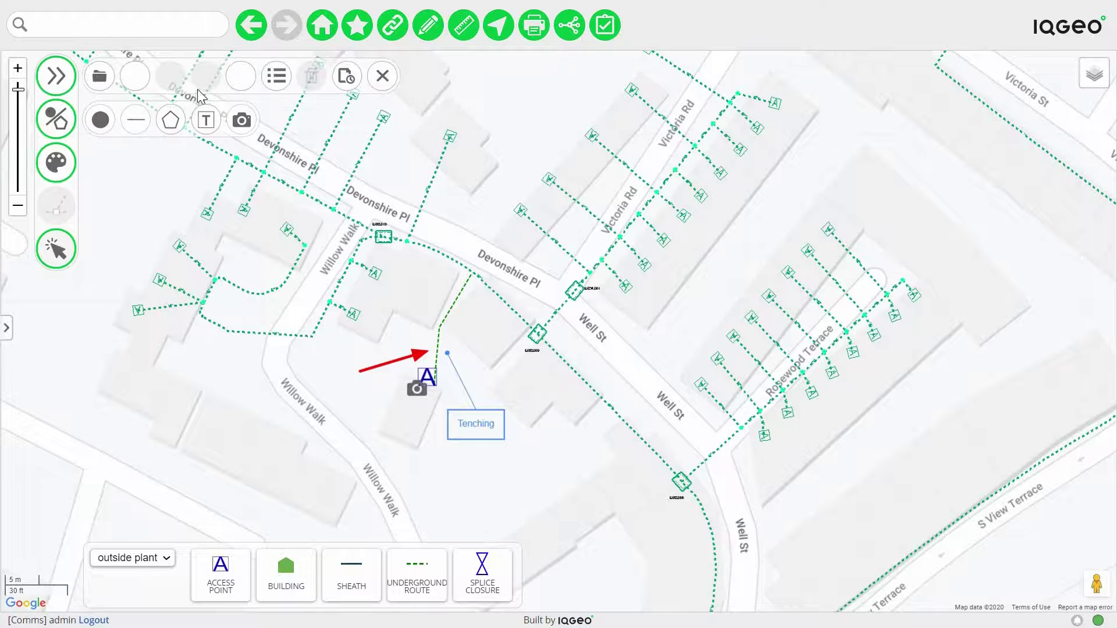
{"action": "left_click", "coordinate": [69, 124]}
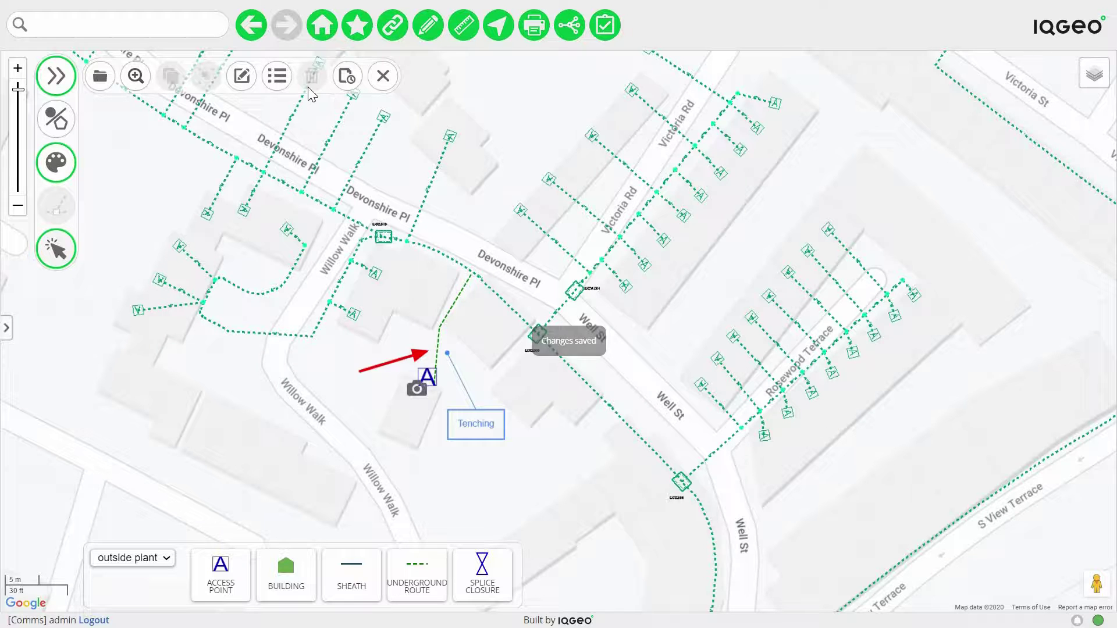
{"action": "left_click", "coordinate": [278, 77]}
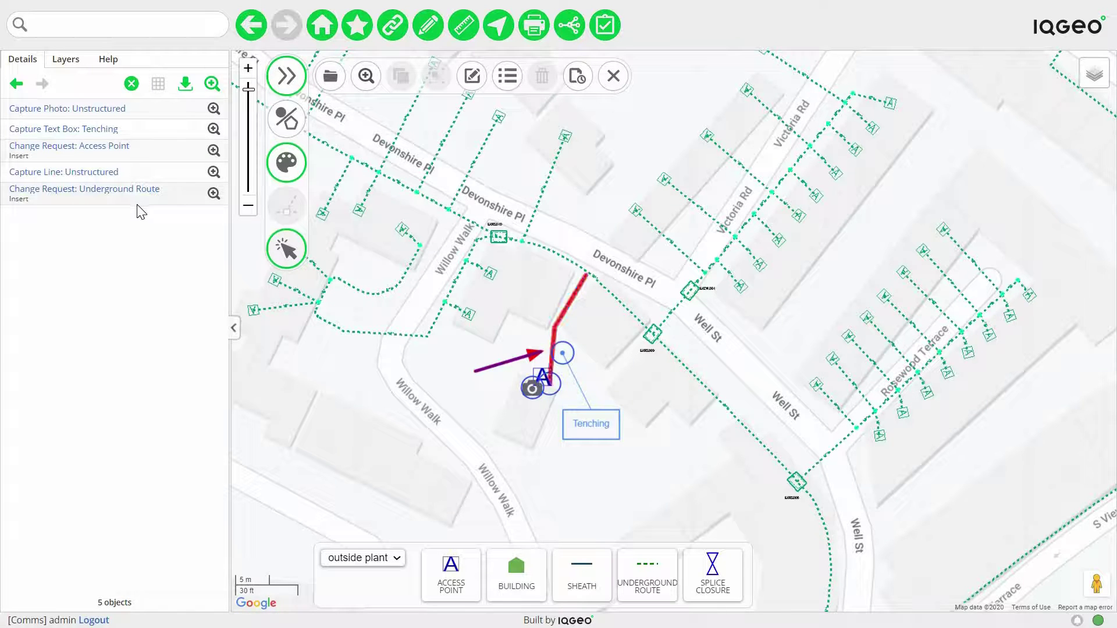
- Select the Capture Photo from the object list and enlarge its image to the full view
{"action": "left_click", "coordinate": [80, 112]}
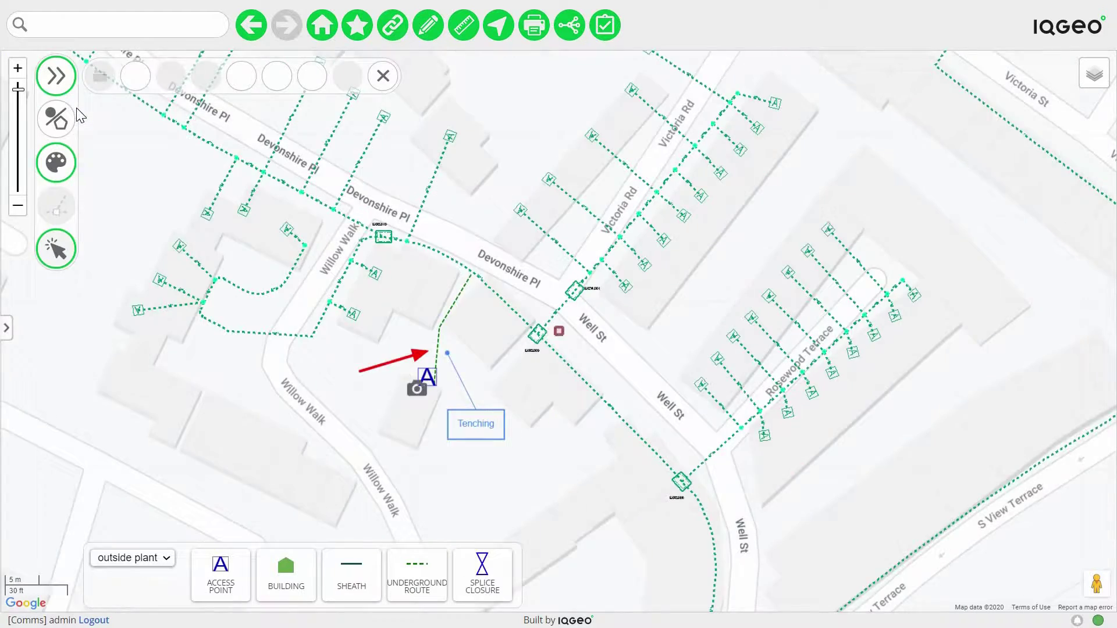
{"action": "left_click", "coordinate": [9, 328]}
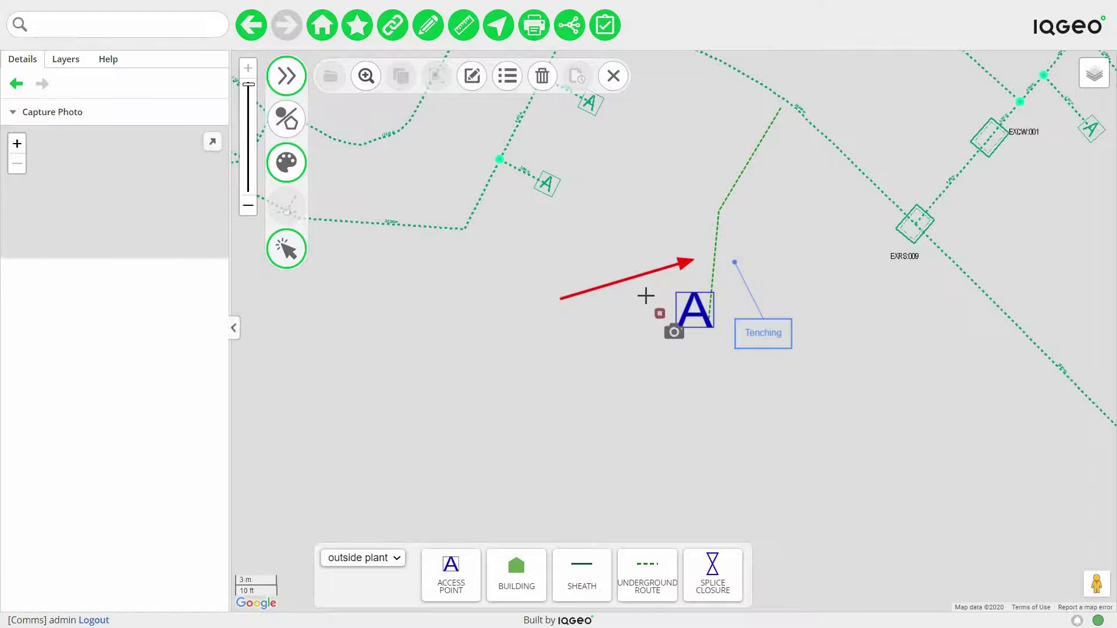
{"action": "scroll", "coordinate": [646, 296], "scroll_direction": "down", "scroll_amount": 1}
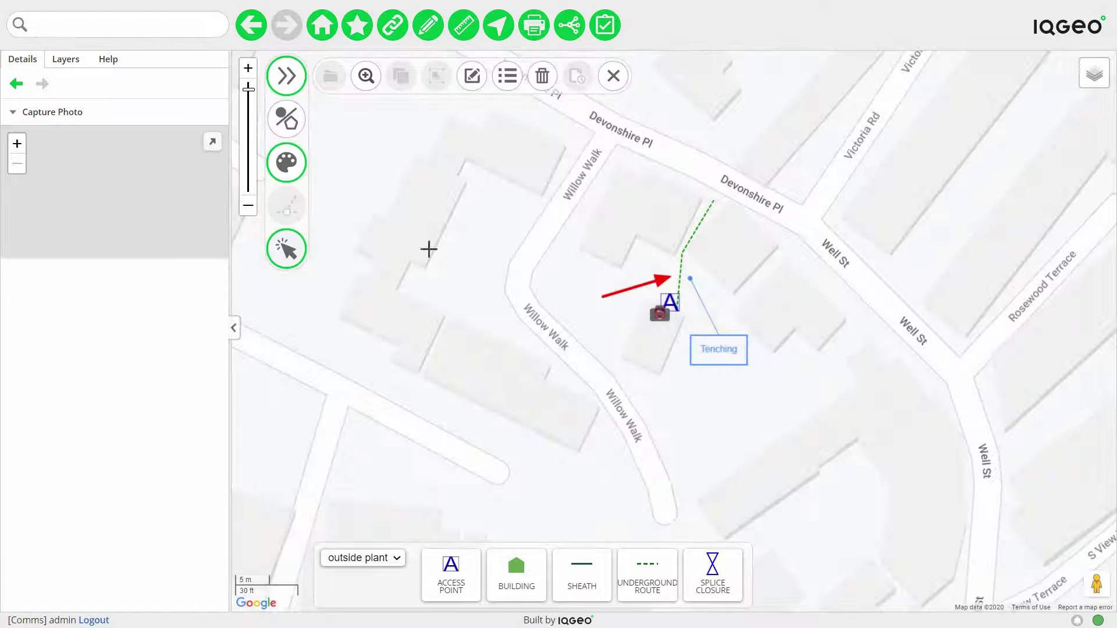
{"action": "left_click", "coordinate": [213, 141]}
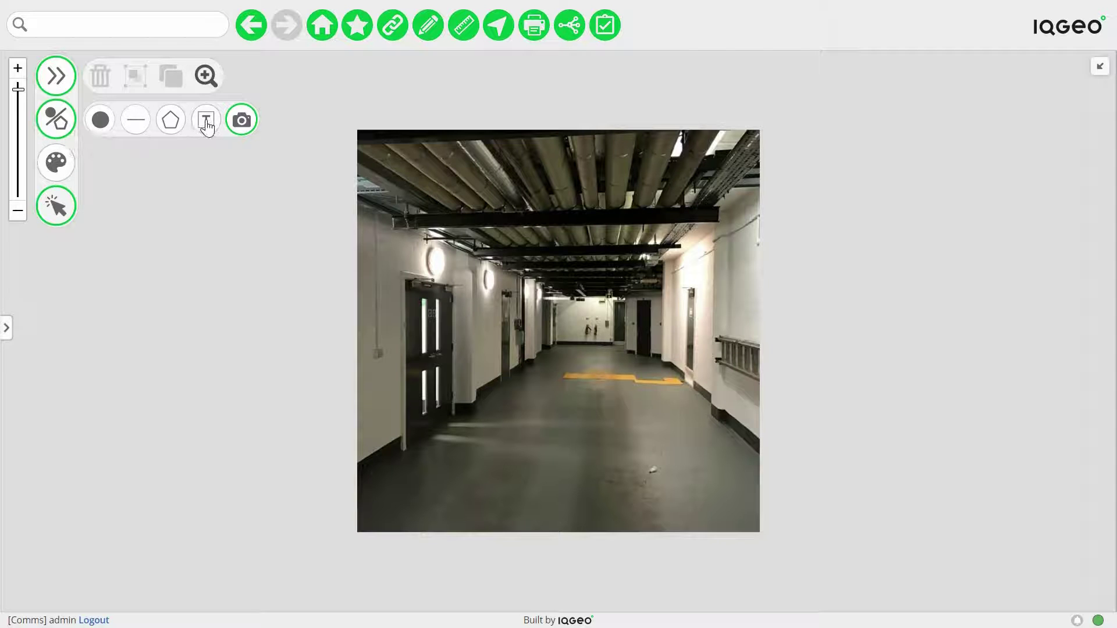
- Show the palette of network objects, look at the internals set and return to the outside plant set
{"action": "left_click", "coordinate": [66, 166]}
{"action": "left_click", "coordinate": [127, 560]}
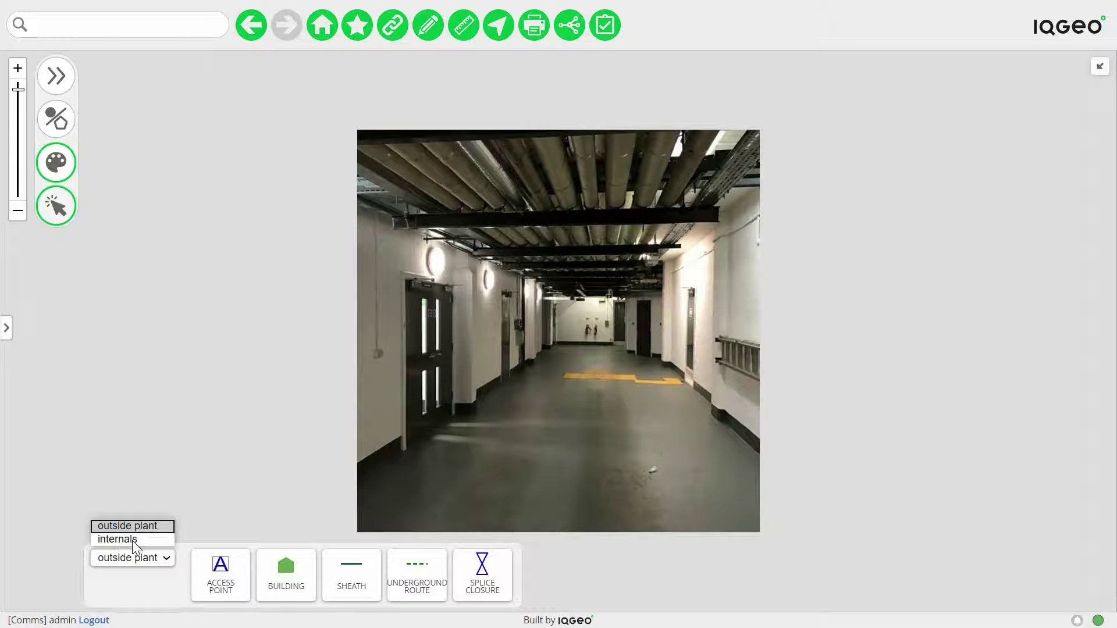
{"action": "left_click", "coordinate": [147, 540]}
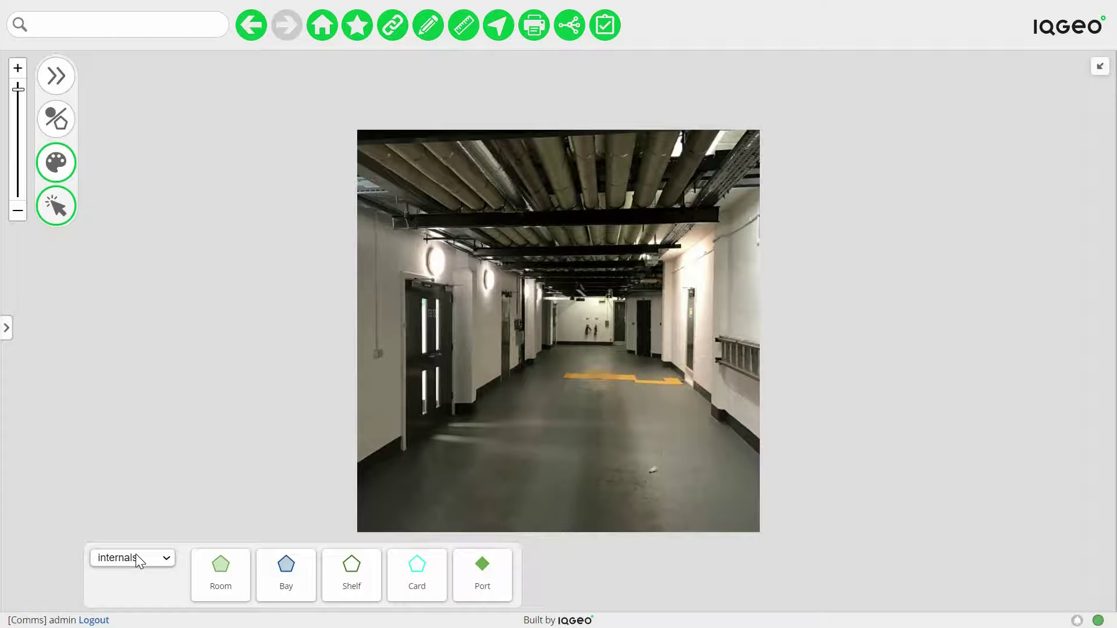
{"action": "left_click", "coordinate": [138, 560]}
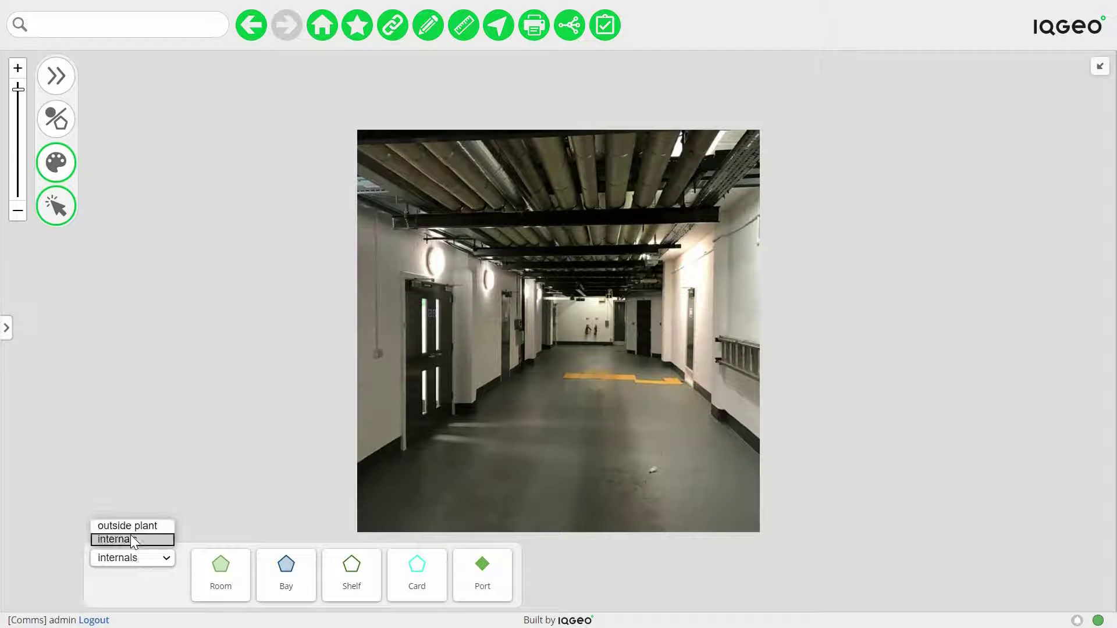
{"action": "left_click", "coordinate": [127, 525]}
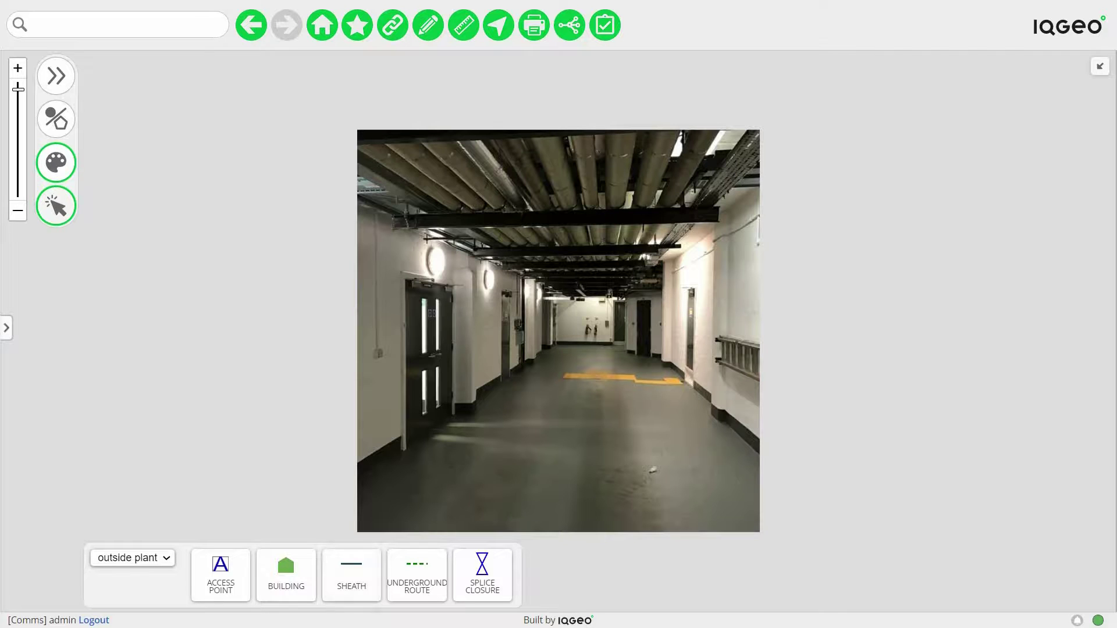
- Draw a sheath along the photo's upper left wall to the corridor end and save it as Work Done, construction status Walkout, specification 5
{"action": "left_click", "coordinate": [359, 590]}
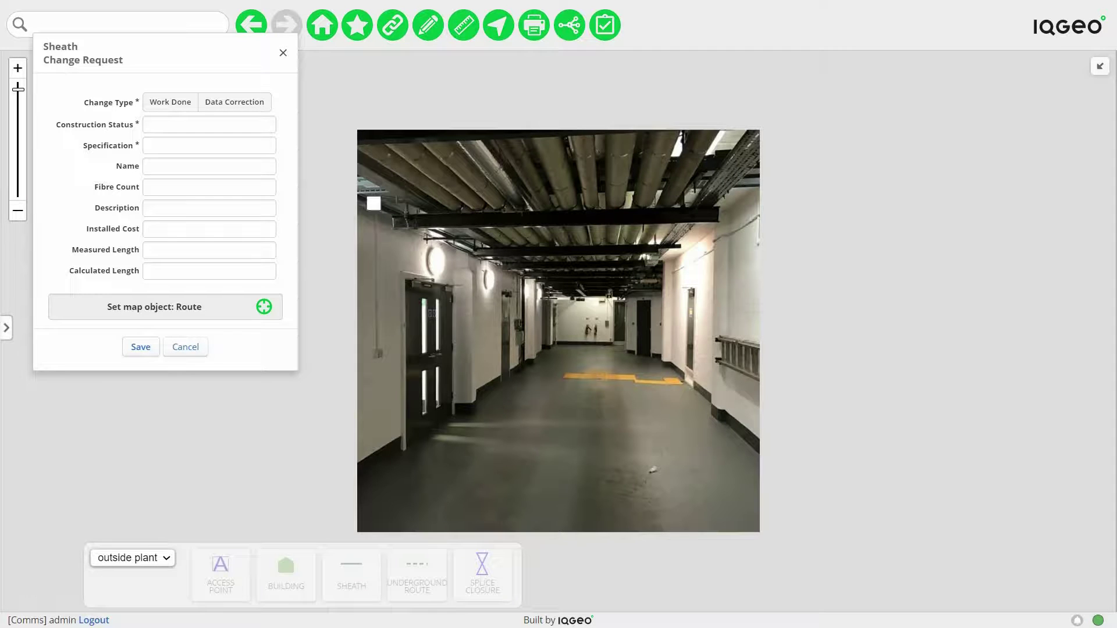
{"action": "double_click", "coordinate": [549, 301]}
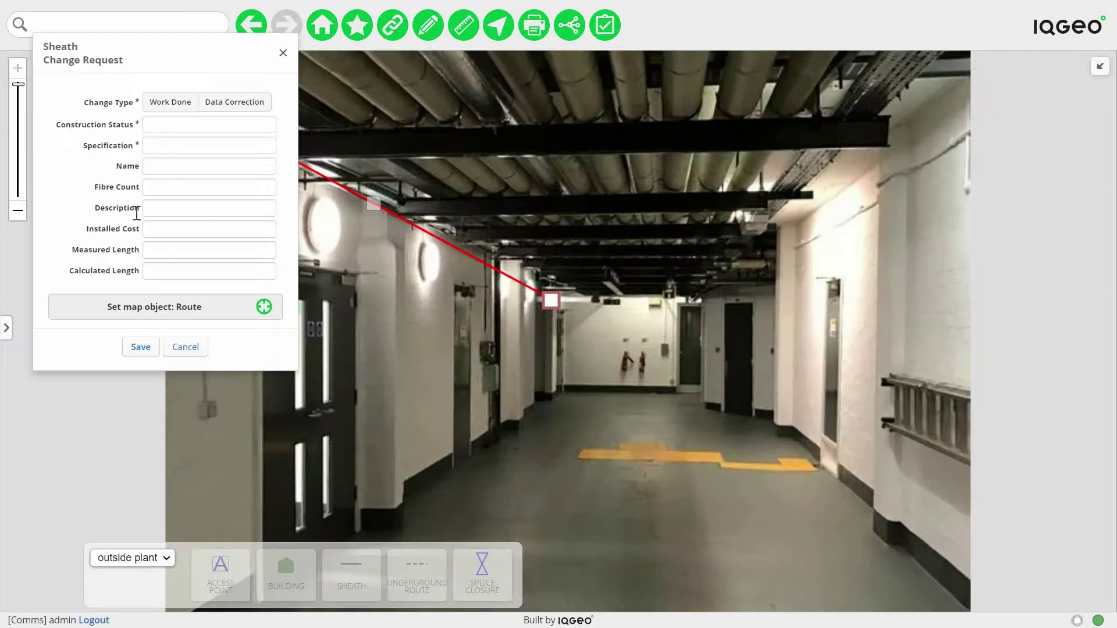
{"action": "left_click", "coordinate": [157, 128]}
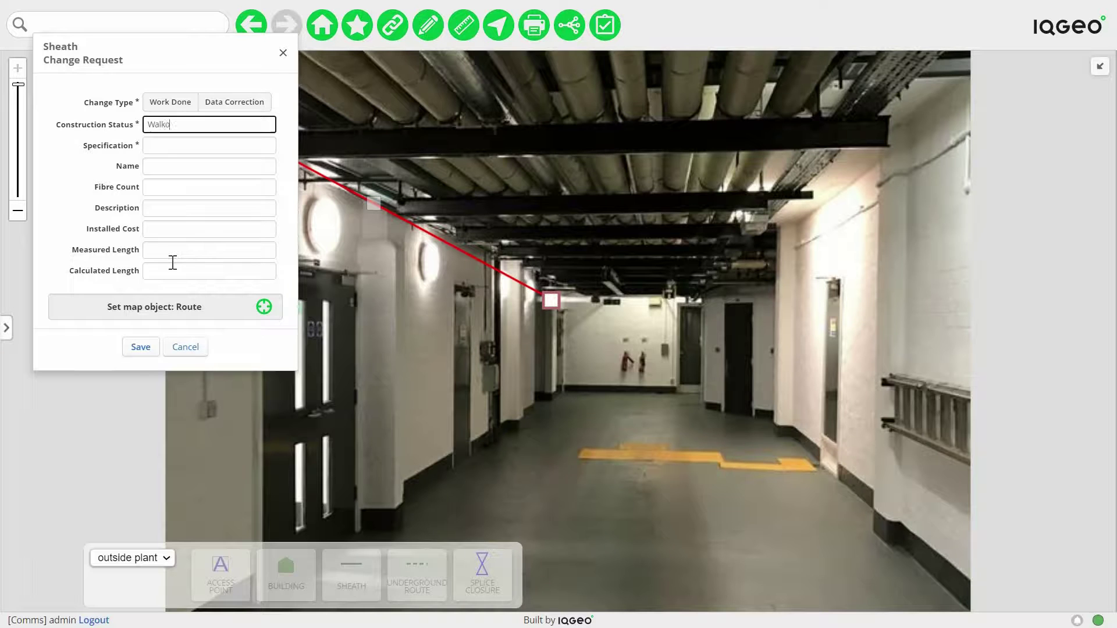
{"action": "left_click", "coordinate": [166, 145]}
{"action": "left_click", "coordinate": [168, 145]}
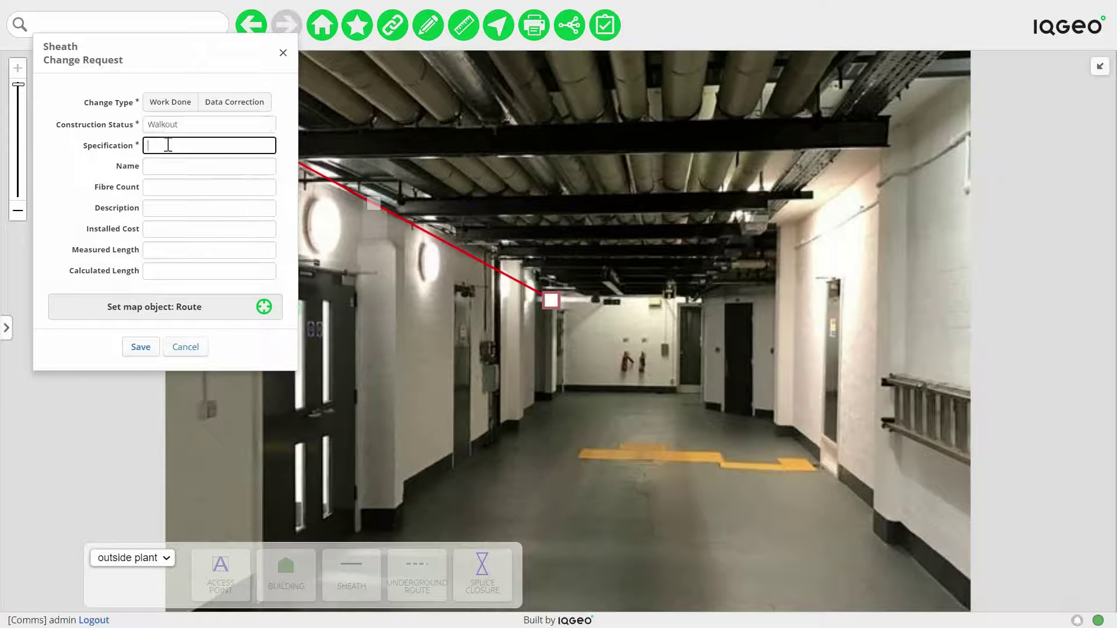
{"action": "type", "text": "5"}
{"action": "left_click", "coordinate": [141, 348]}
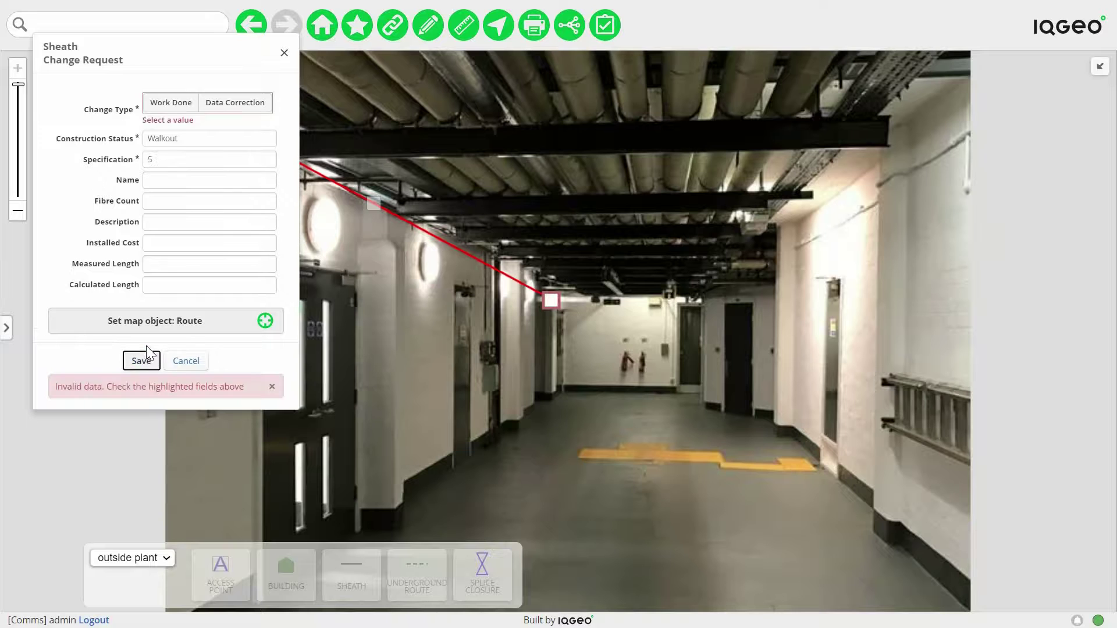
{"action": "left_click", "coordinate": [158, 108]}
{"action": "left_click", "coordinate": [142, 361]}
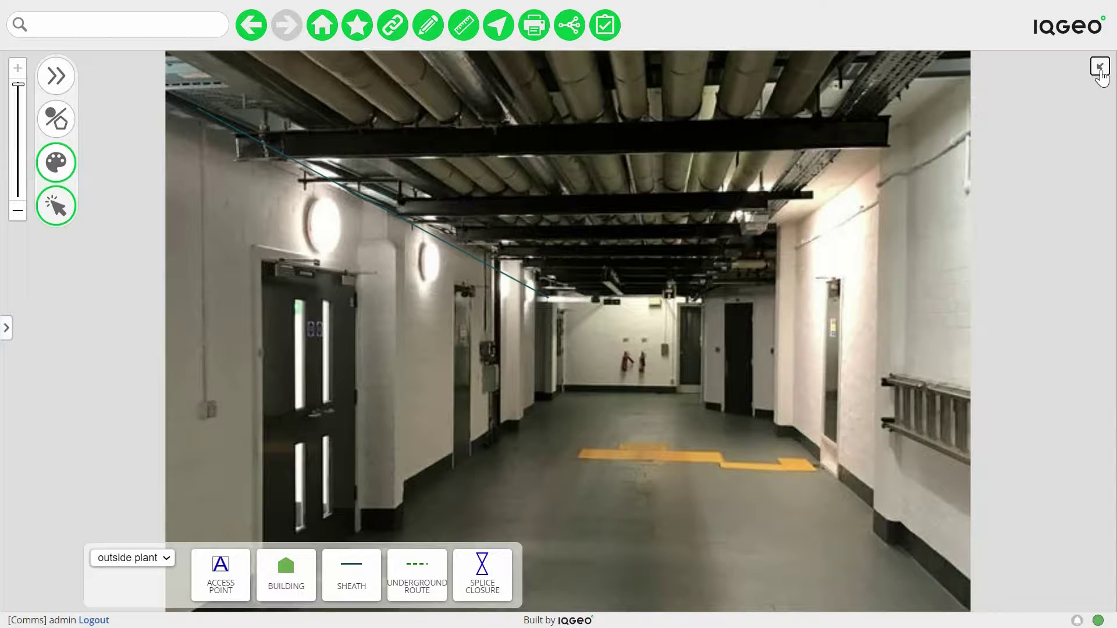
- Return from the enlarged photo to the map and close the capture package, saving and submitting it
{"action": "left_click", "coordinate": [51, 82]}
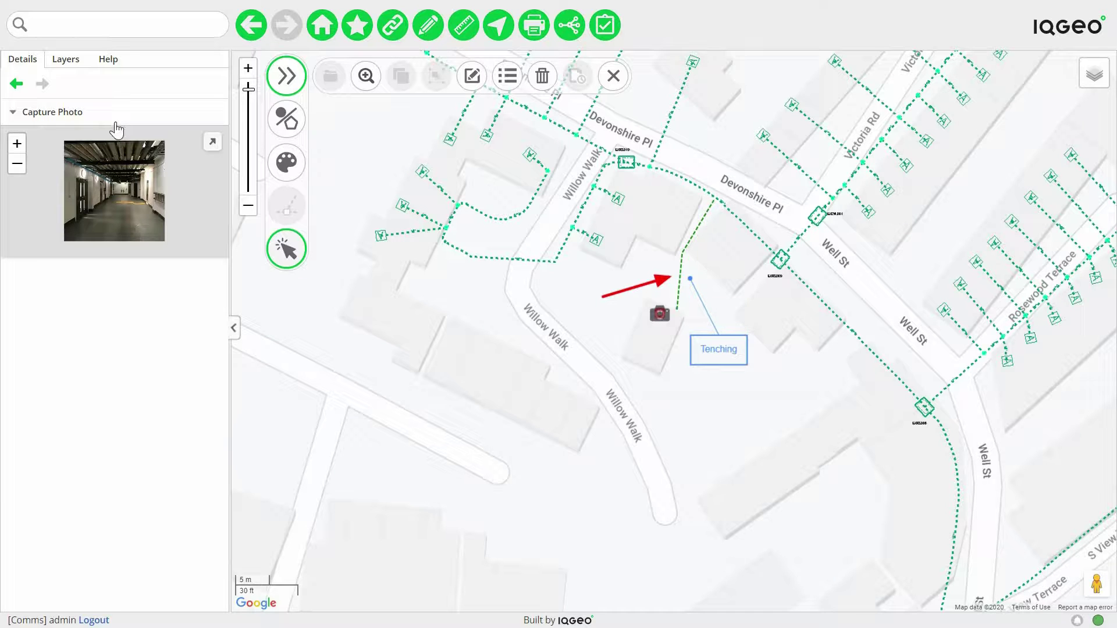
{"action": "left_click", "coordinate": [617, 80]}
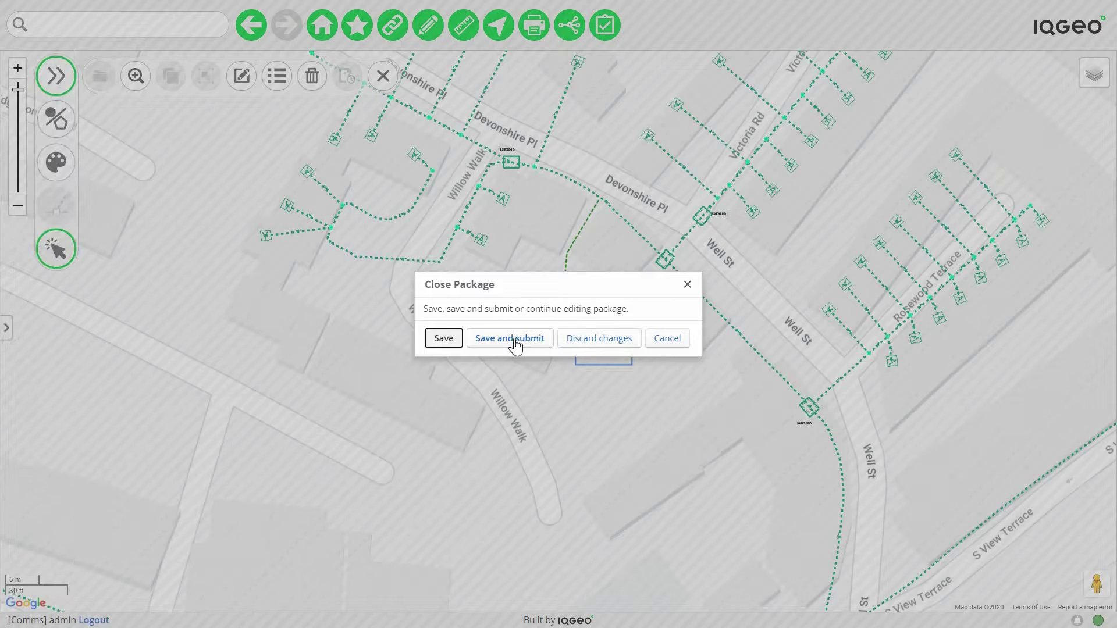
{"action": "left_click", "coordinate": [510, 339]}
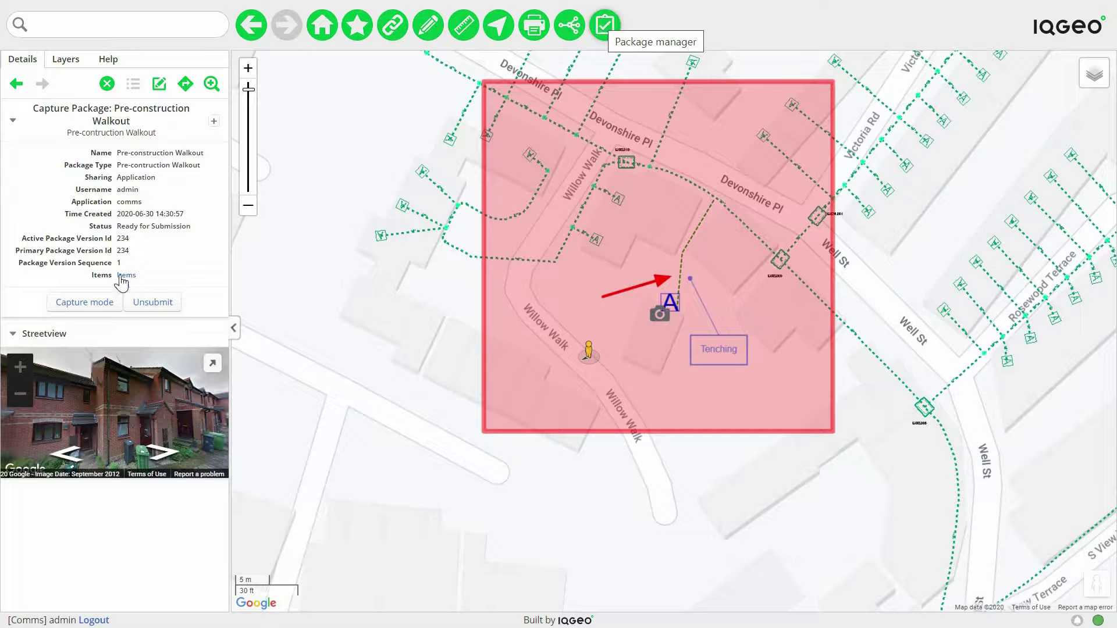
- Clear the submitted Pre-construction Walkout package from the map and show the list of map layers
{"action": "left_click", "coordinate": [106, 83]}
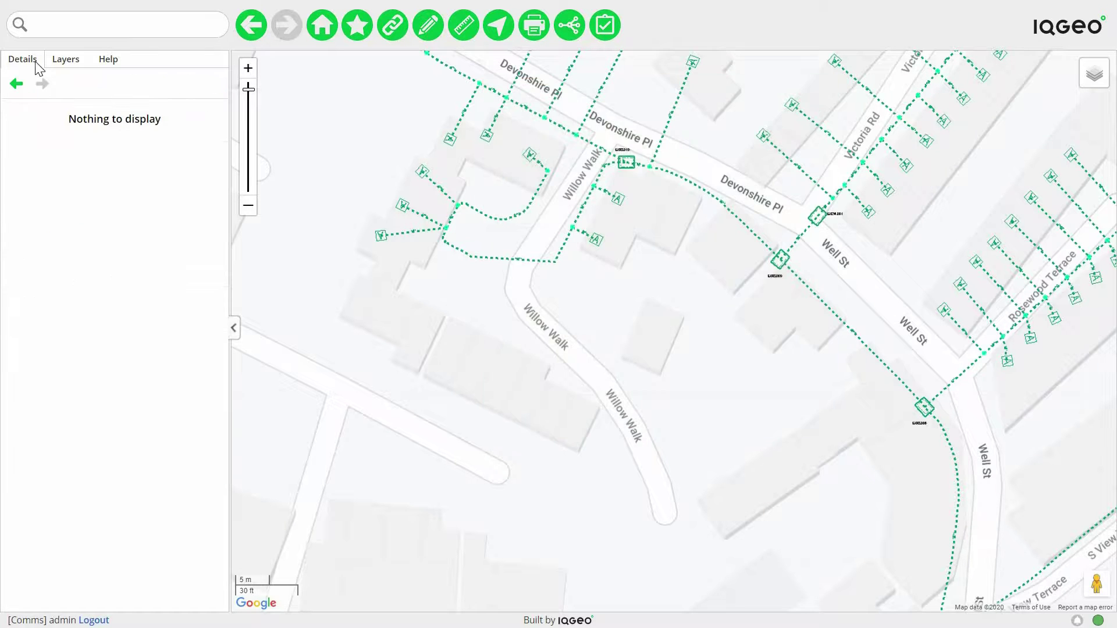
{"action": "left_click", "coordinate": [70, 61]}
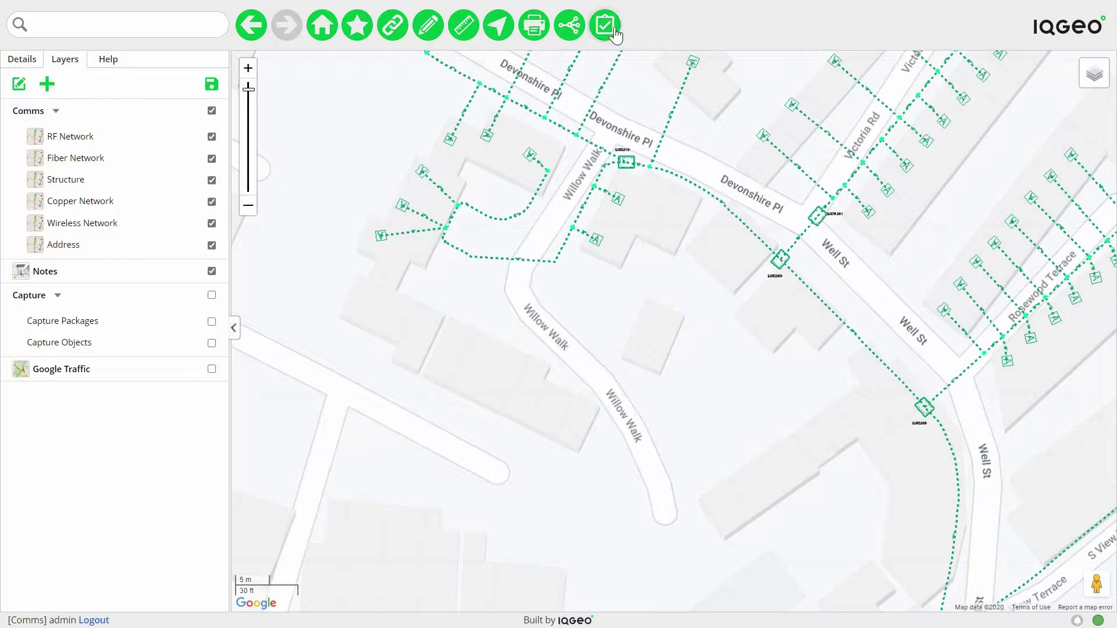
- Review the capture packages and the available status options in the Package Manager, leaving it without saving changes
{"action": "left_click", "coordinate": [615, 34]}
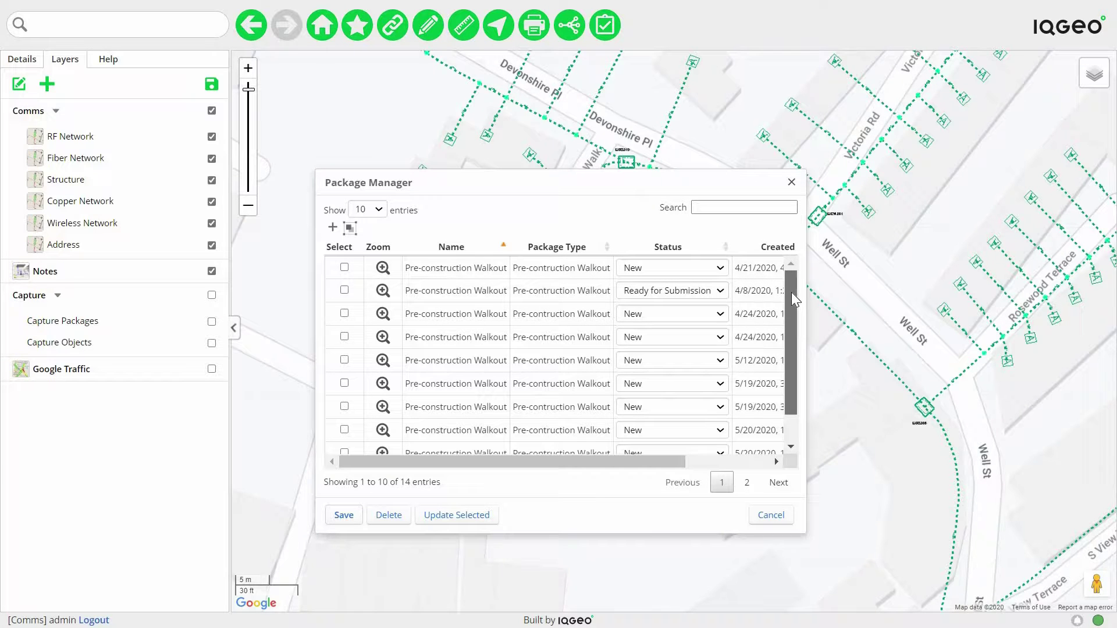
{"action": "left_click", "coordinate": [717, 293]}
{"action": "left_click", "coordinate": [756, 314]}
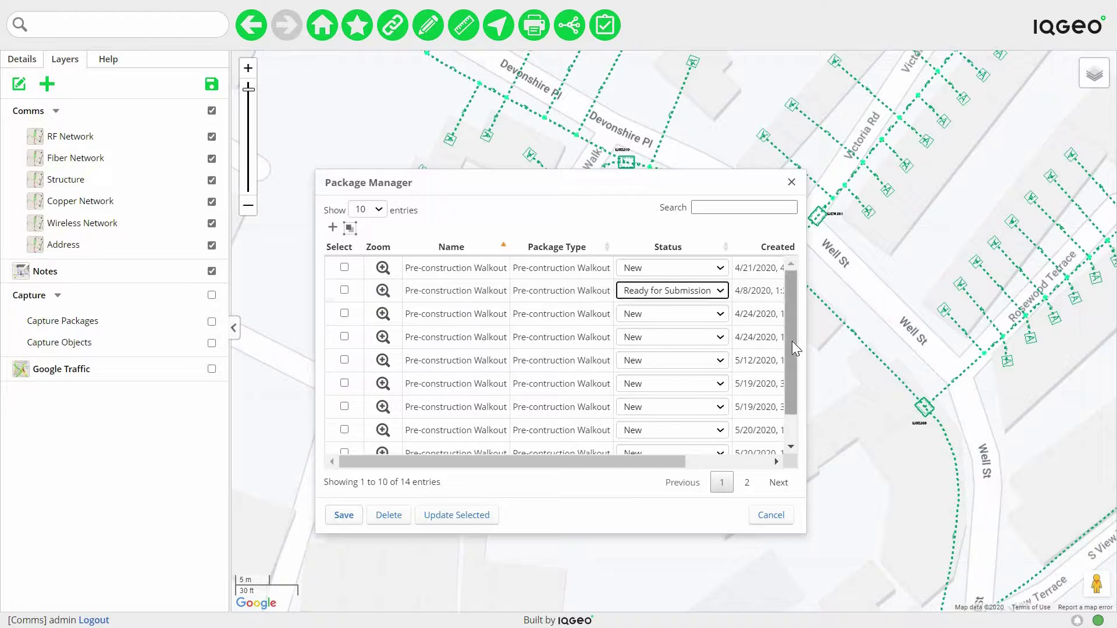
{"action": "scroll", "coordinate": [784, 389], "scroll_direction": "down", "scroll_amount": 2}
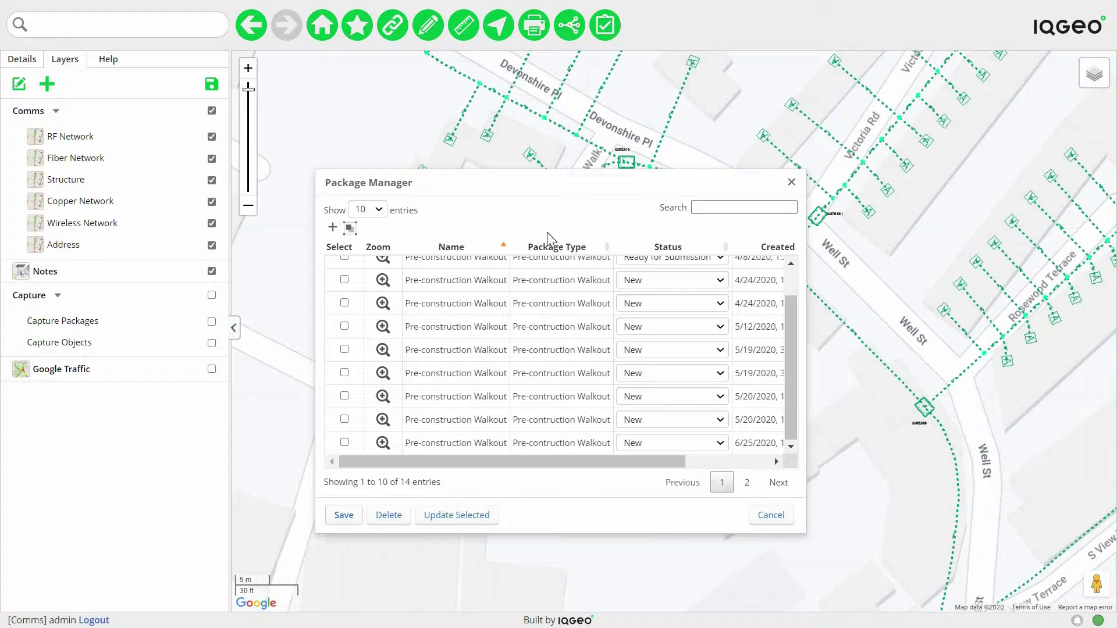
{"action": "scroll", "coordinate": [583, 326], "scroll_direction": "up", "scroll_amount": 2}
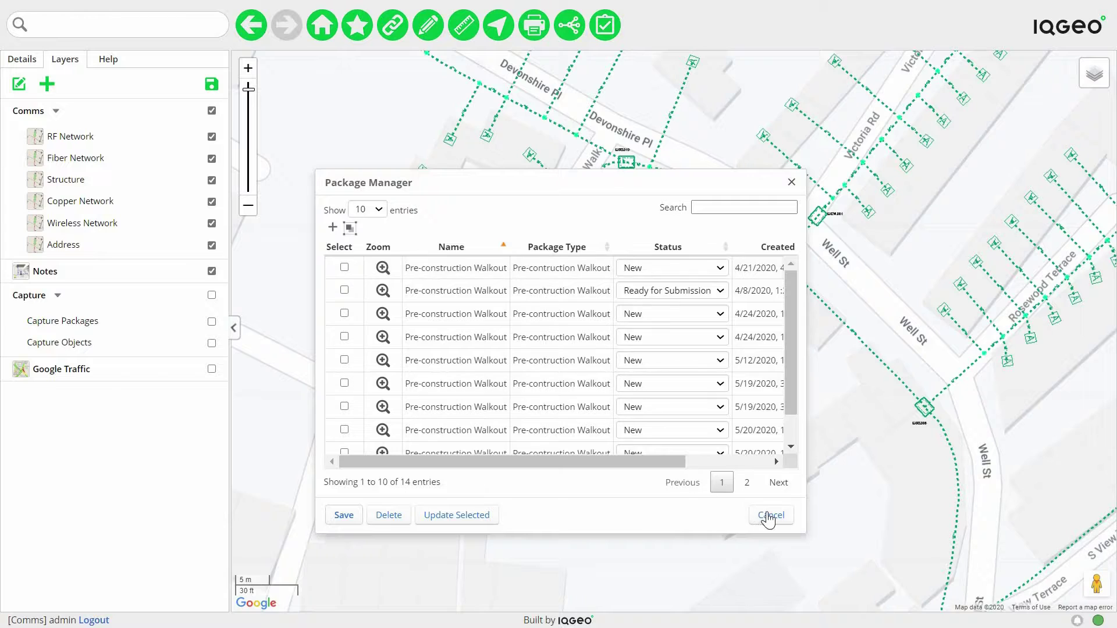
{"action": "left_click", "coordinate": [767, 514]}
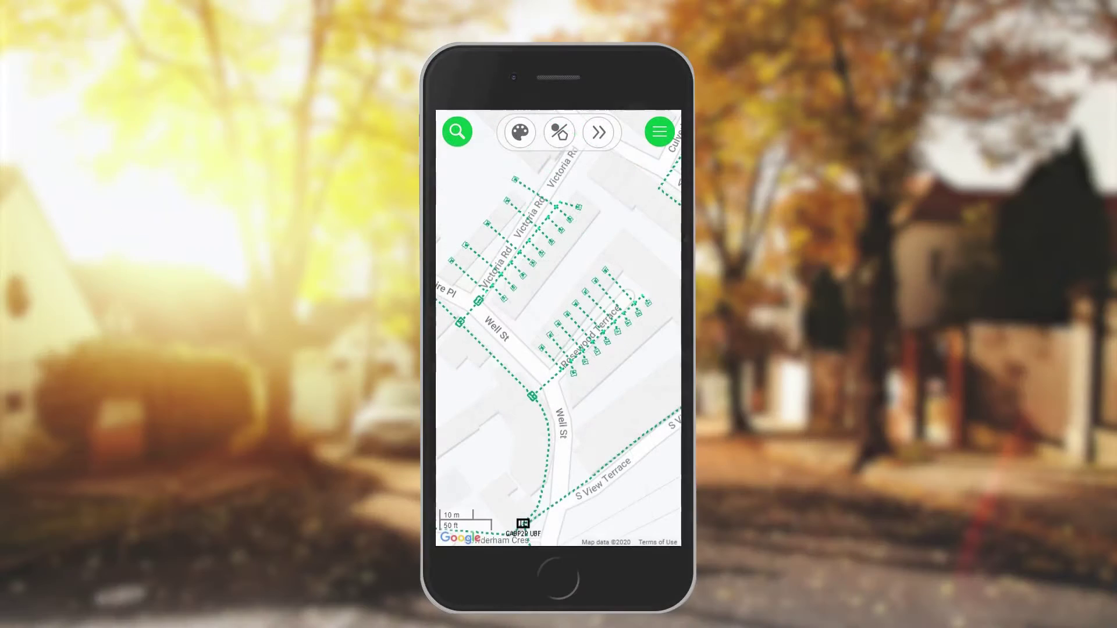
- In IQGeo's phone version, look through the package actions, the object palette and the markup tools
{"action": "left_click", "coordinate": [591, 138]}
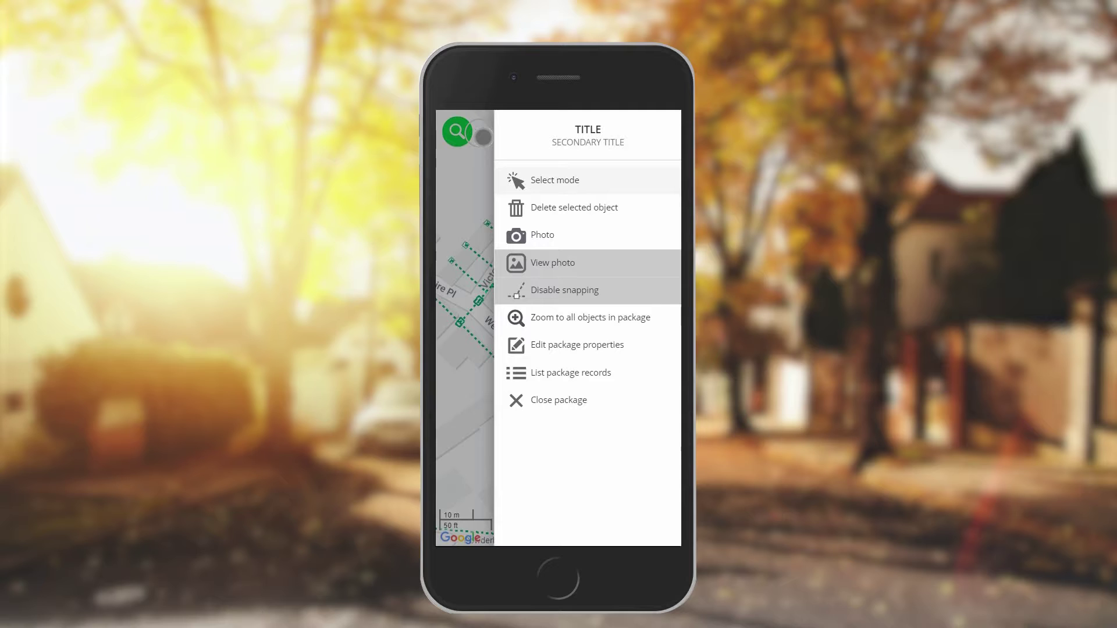
{"action": "left_click", "coordinate": [483, 137]}
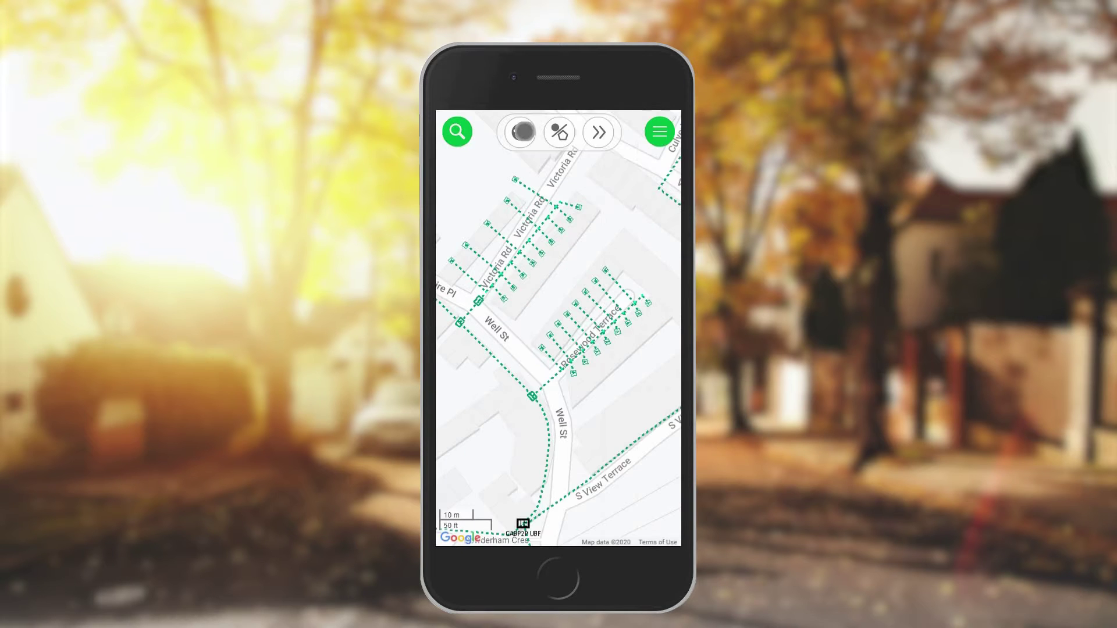
{"action": "left_click", "coordinate": [523, 131]}
{"action": "left_click", "coordinate": [550, 133]}
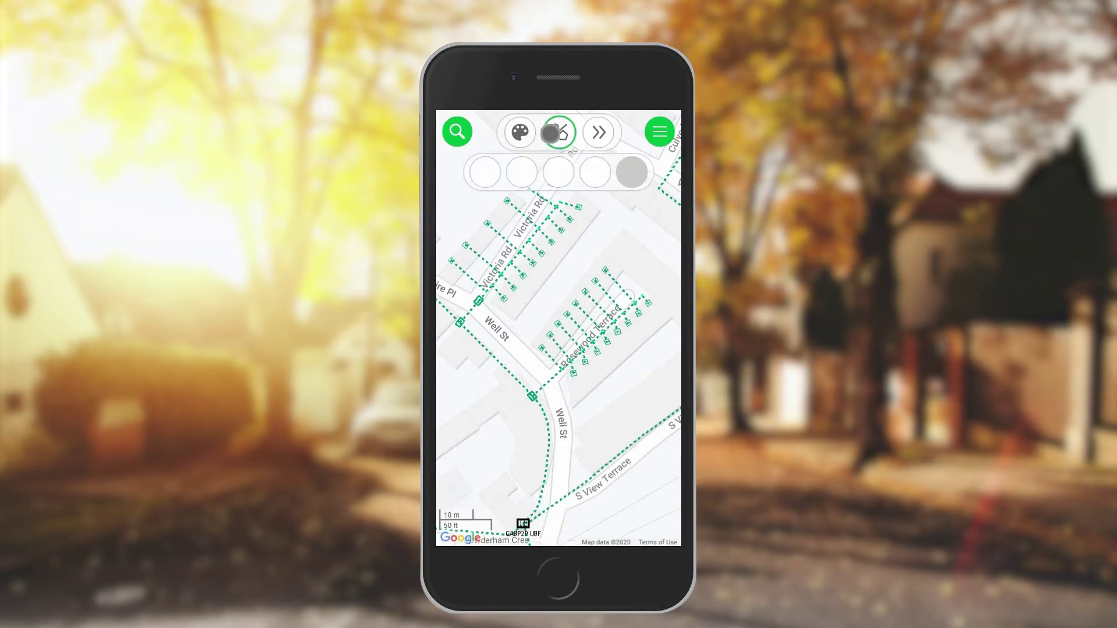